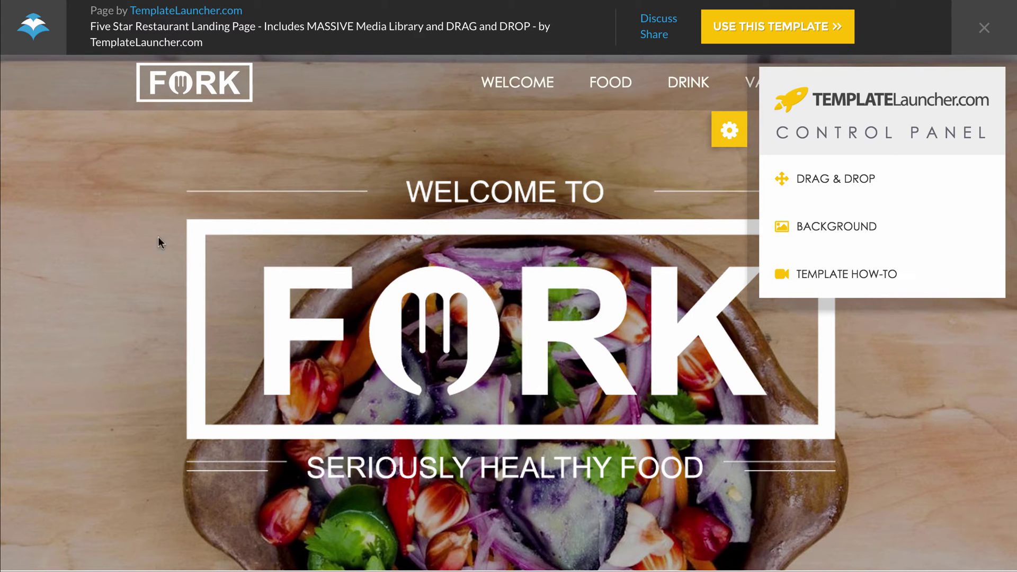
# Scroll through the FORK template preview to review its sections.
pyautogui.scroll(-2, 135, 242)
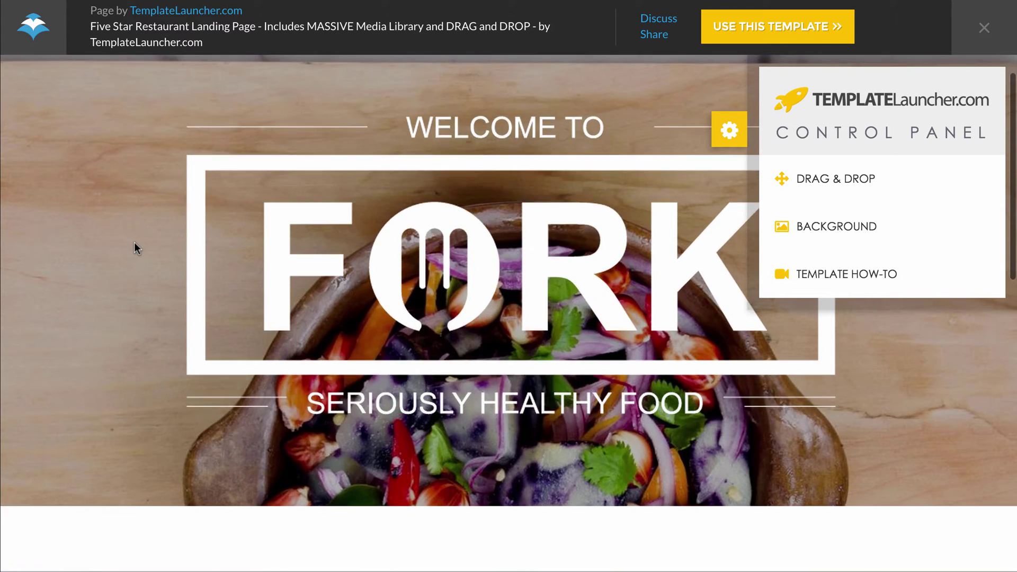
pyautogui.scroll(2, 134, 243)
pyautogui.scroll(-1, 134, 243)
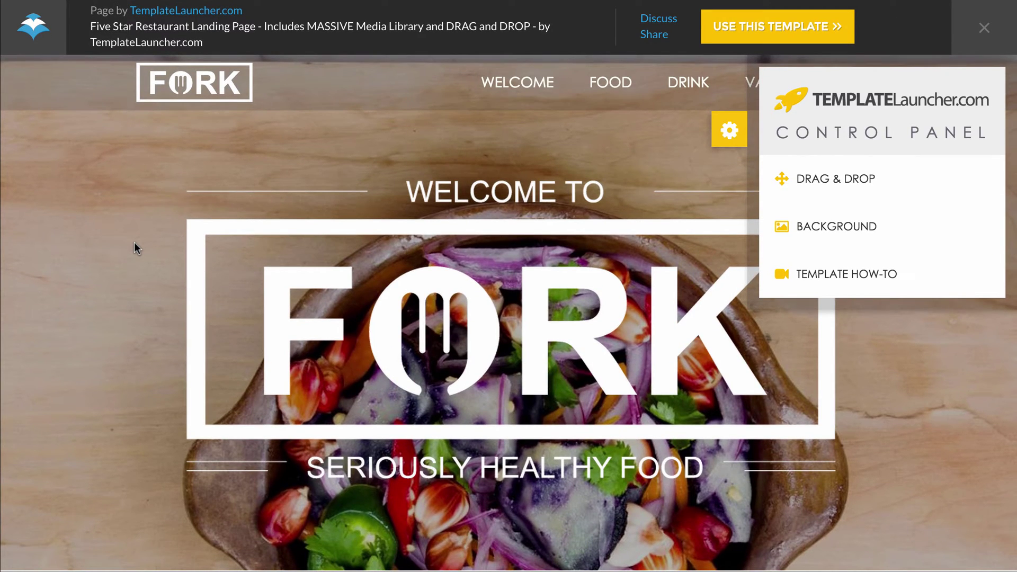
pyautogui.scroll(-6, 102, 264)
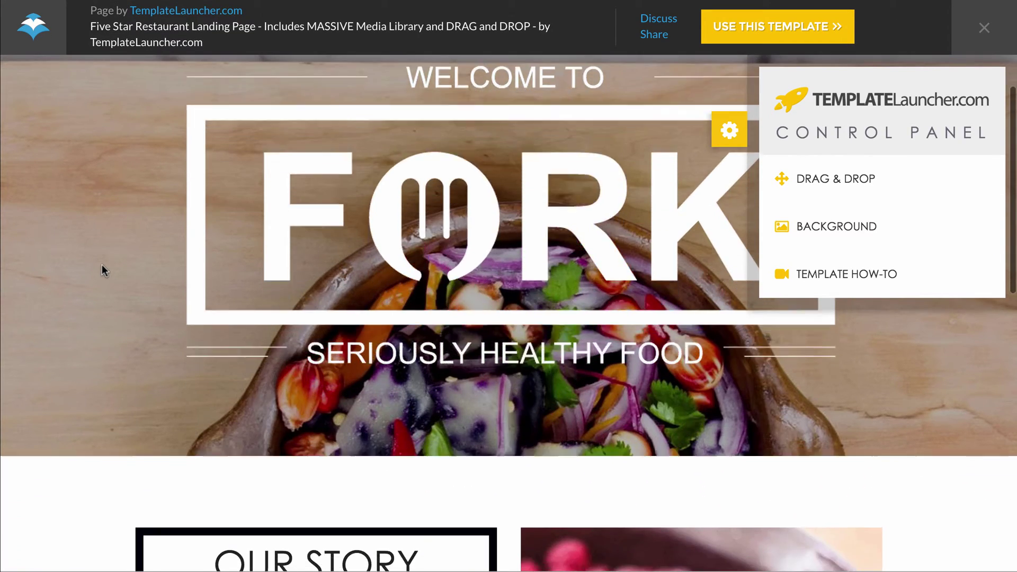
pyautogui.scroll(-5, 102, 265)
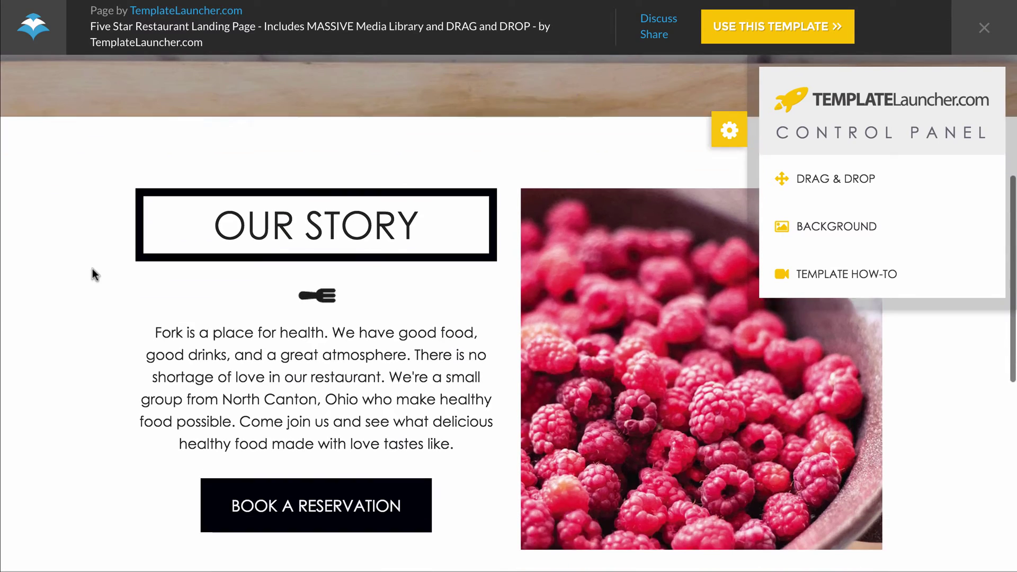
pyautogui.scroll(-8, 95, 269)
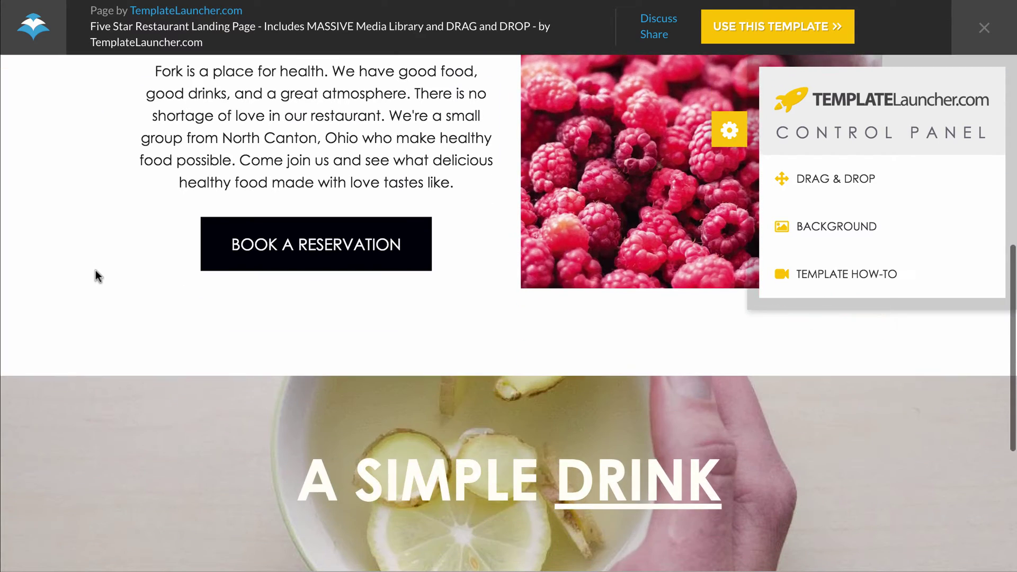
pyautogui.scroll(-9, 95, 272)
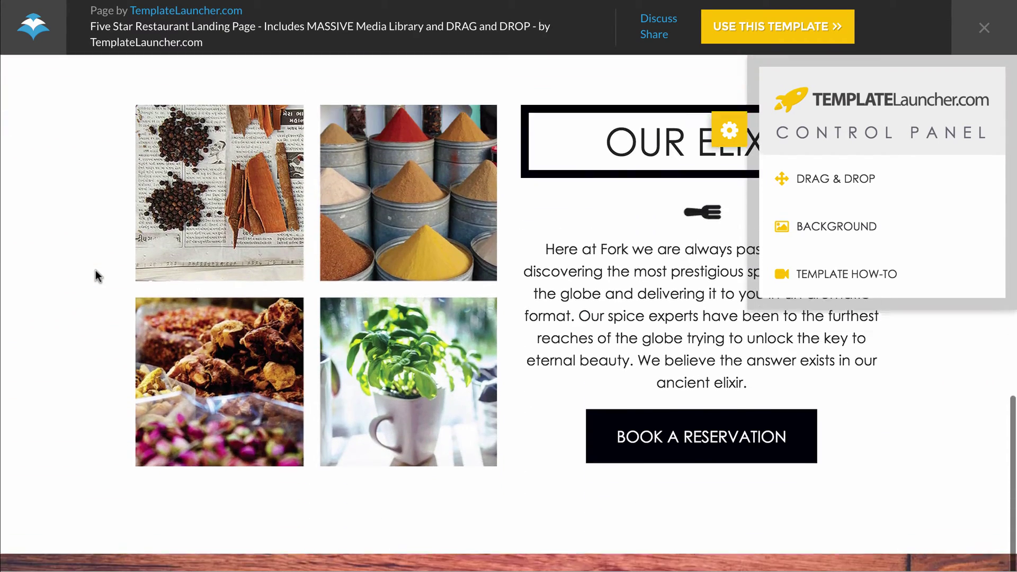
pyautogui.scroll(-12, 96, 275)
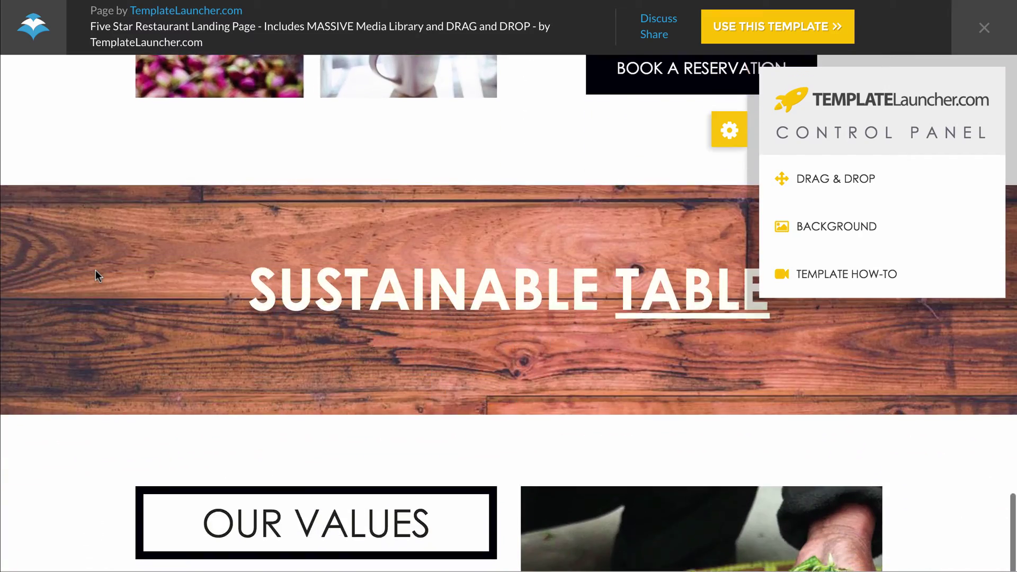
pyautogui.scroll(-9, 96, 271)
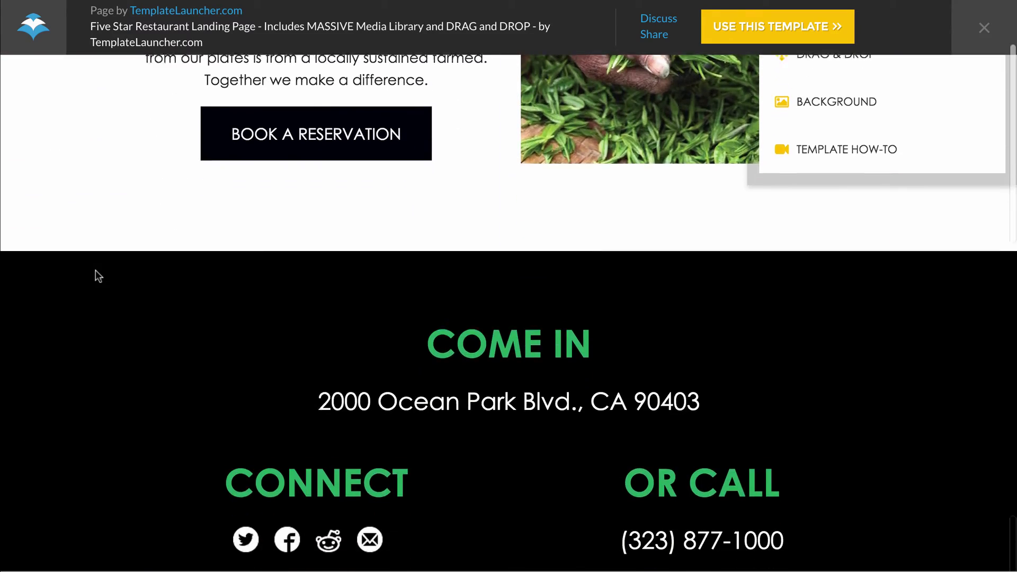
pyautogui.scroll(4, 95, 270)
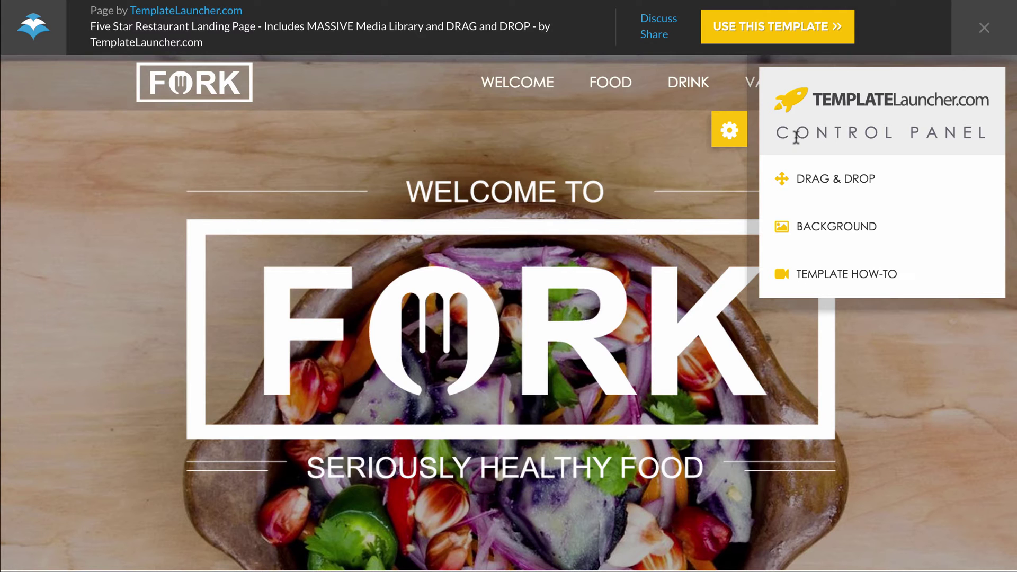
# Drag Welcome above Menu Bar and Our Drink to the top of the section list.
pyautogui.click(856, 180)
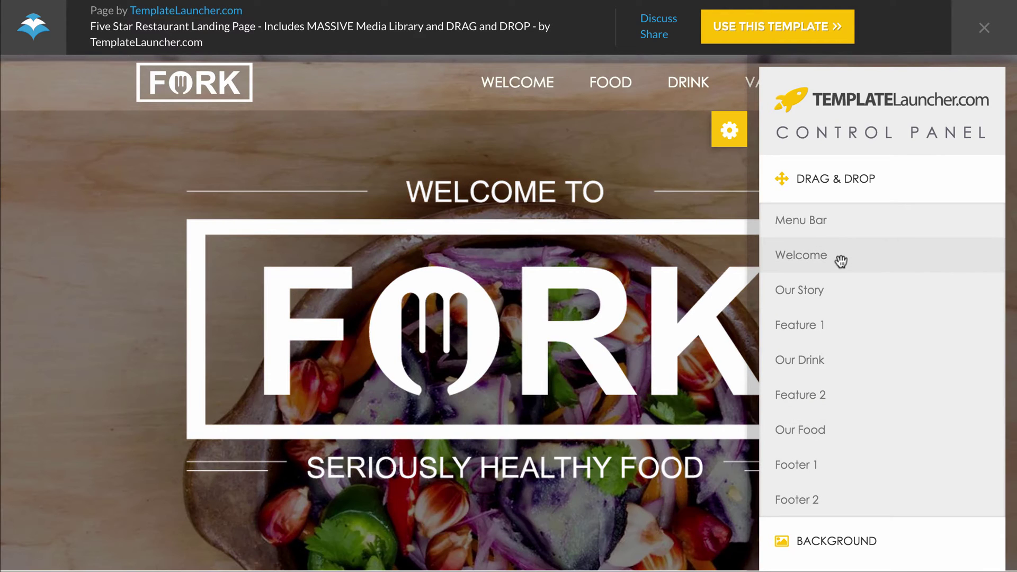
pyautogui.moveTo(841, 262); pyautogui.dragTo(853, 210)
pyautogui.moveTo(843, 359); pyautogui.dragTo(858, 232)
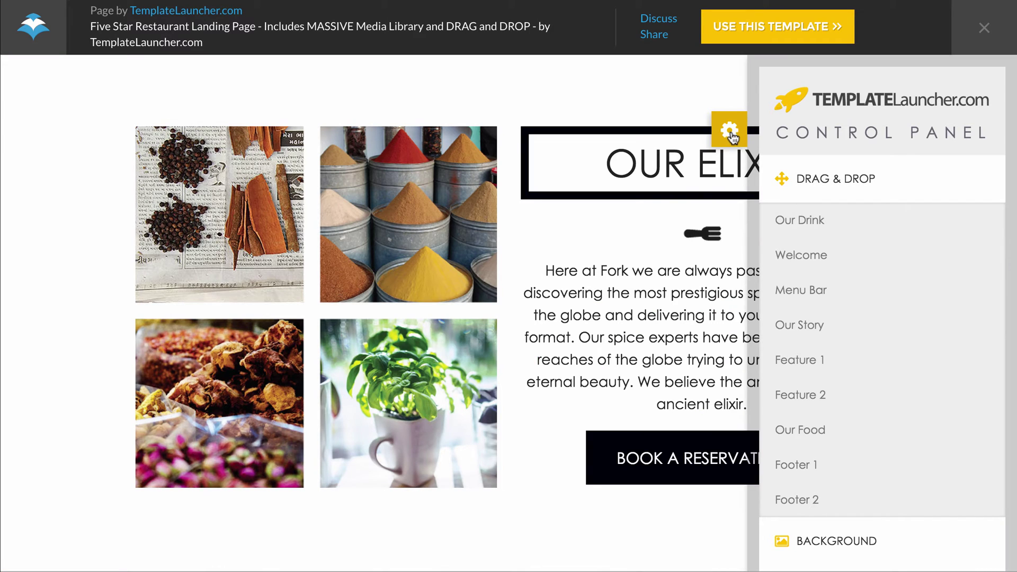
pyautogui.click(873, 195)
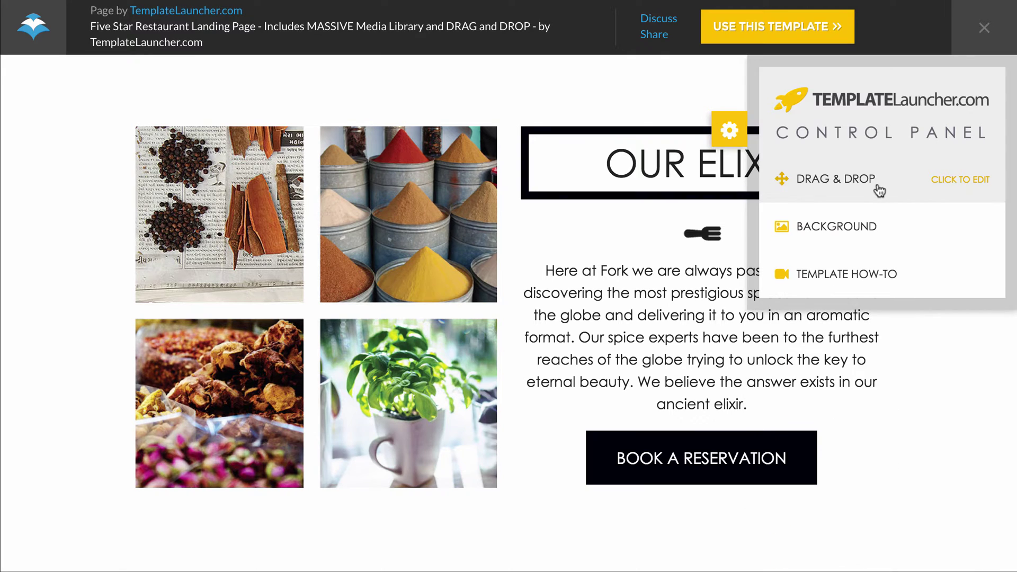
pyautogui.click(861, 237)
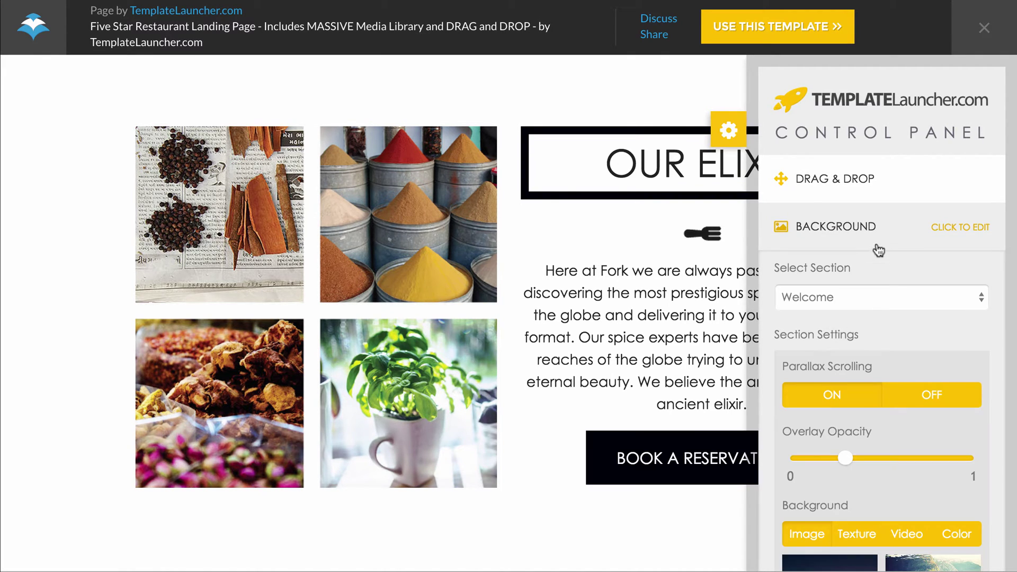
pyautogui.scroll(-1, 877, 249)
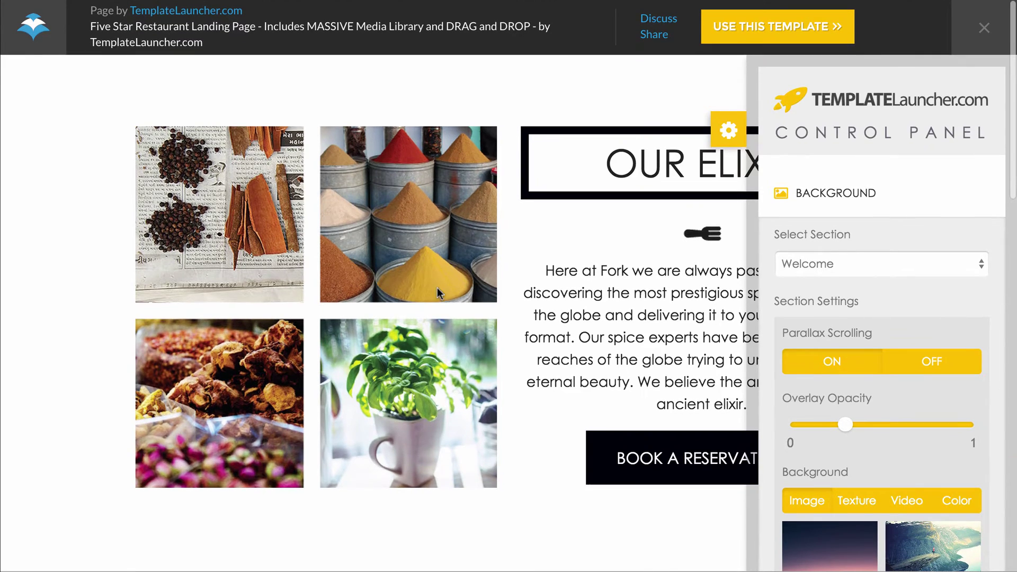
pyautogui.scroll(10, 437, 288)
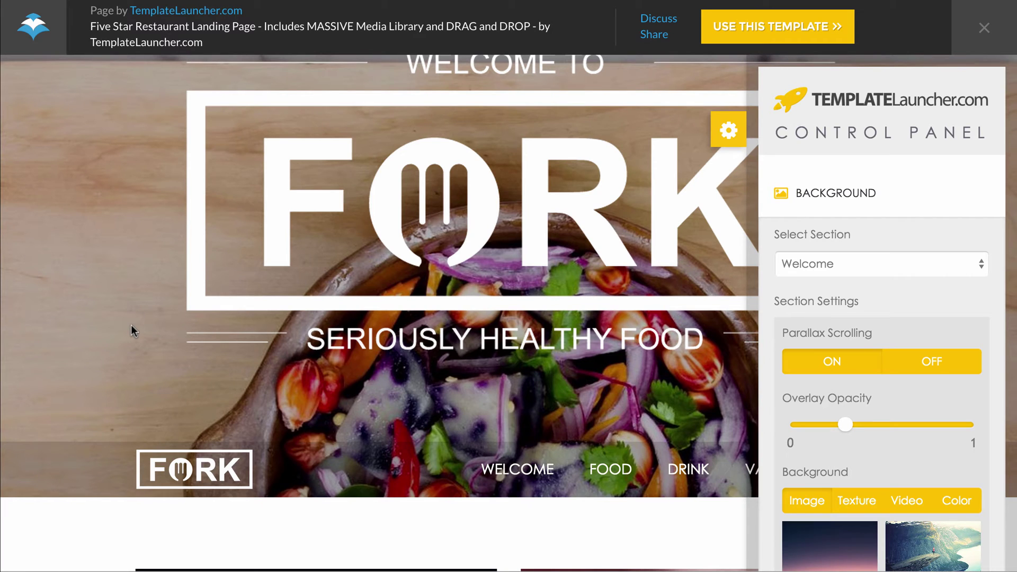
pyautogui.scroll(-5, 131, 326)
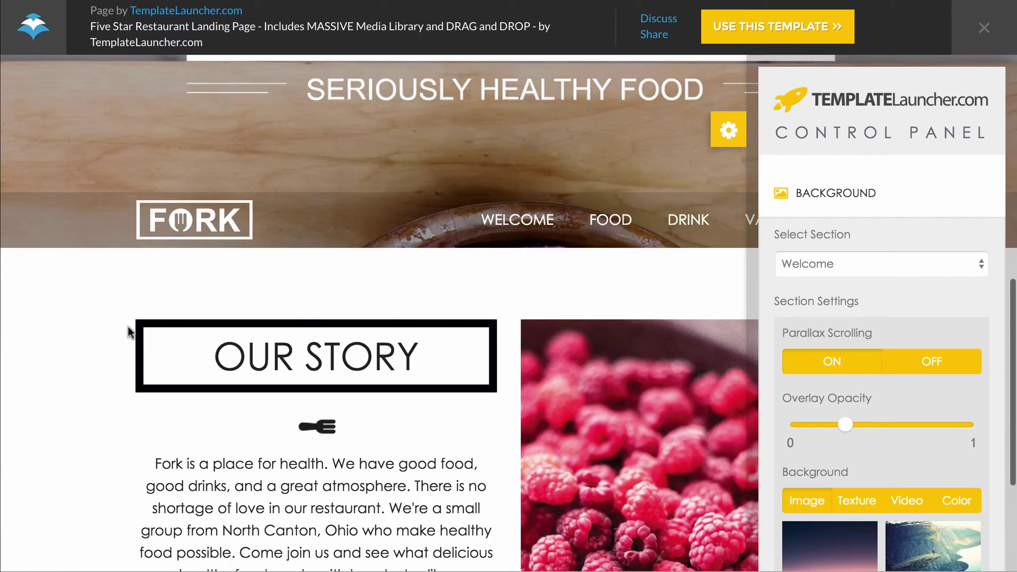
pyautogui.scroll(-2, 128, 326)
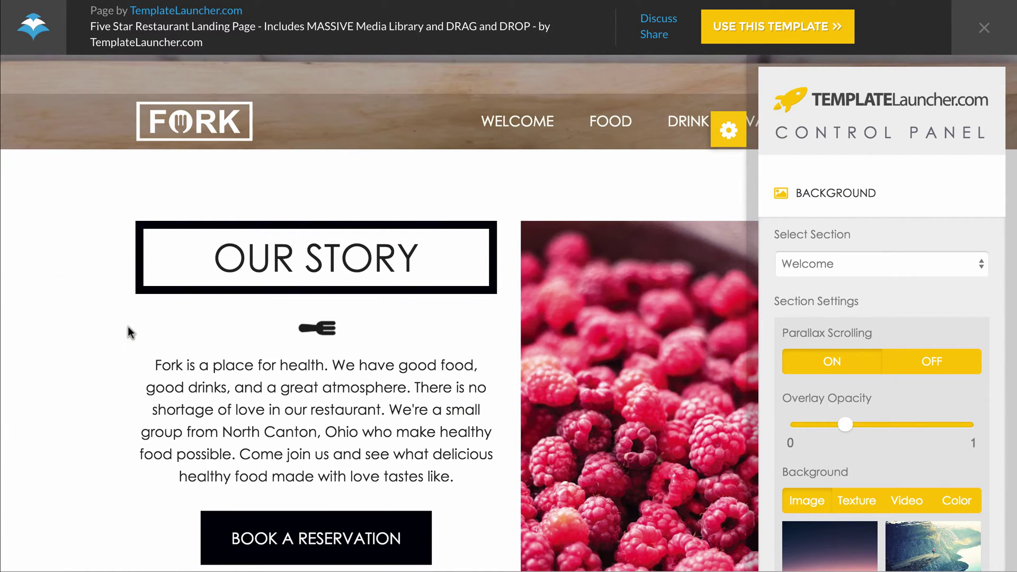
pyautogui.scroll(-8, 128, 326)
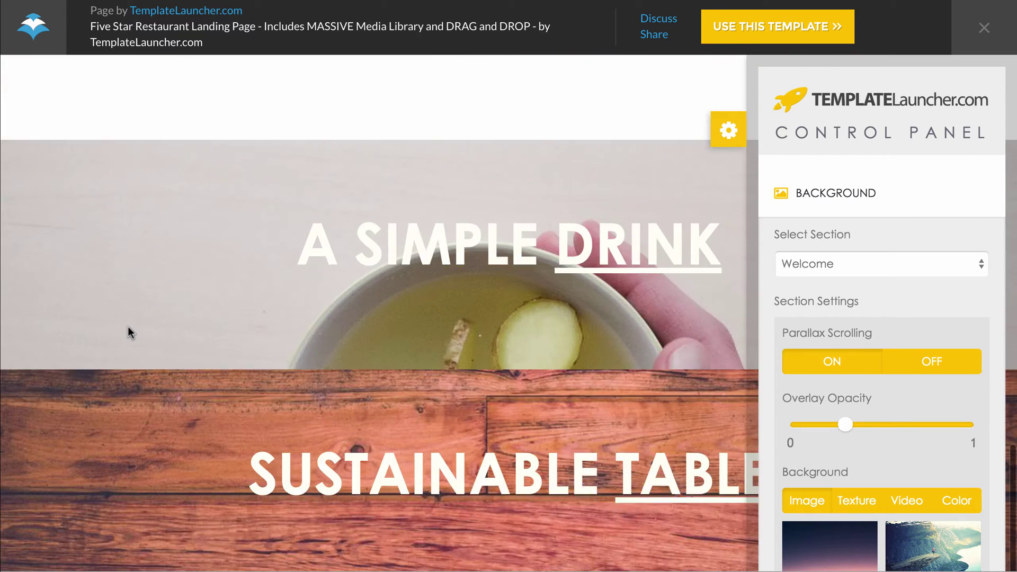
pyautogui.scroll(-2, 129, 327)
pyautogui.scroll(-2, 933, 459)
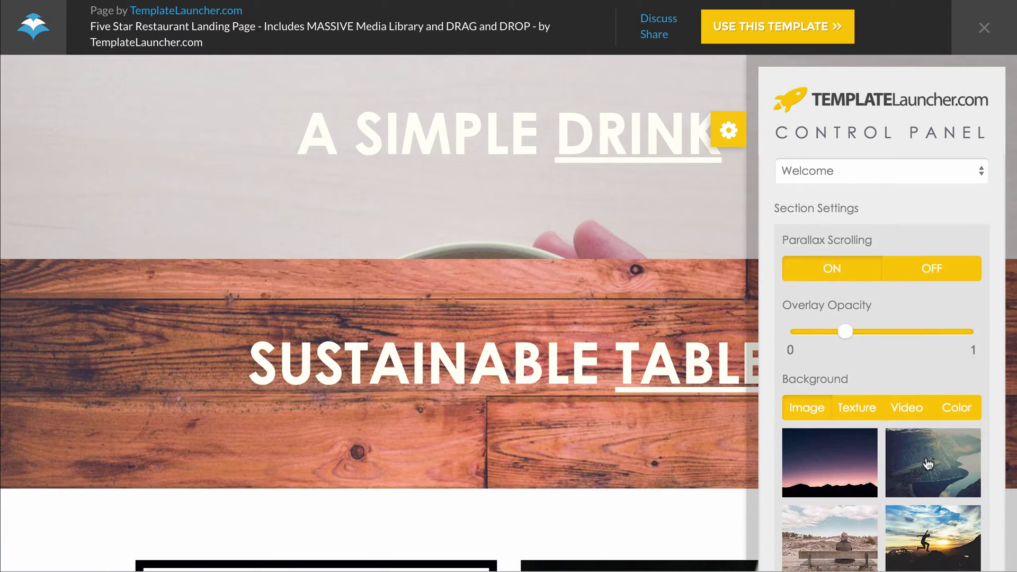
pyautogui.scroll(2, 964, 307)
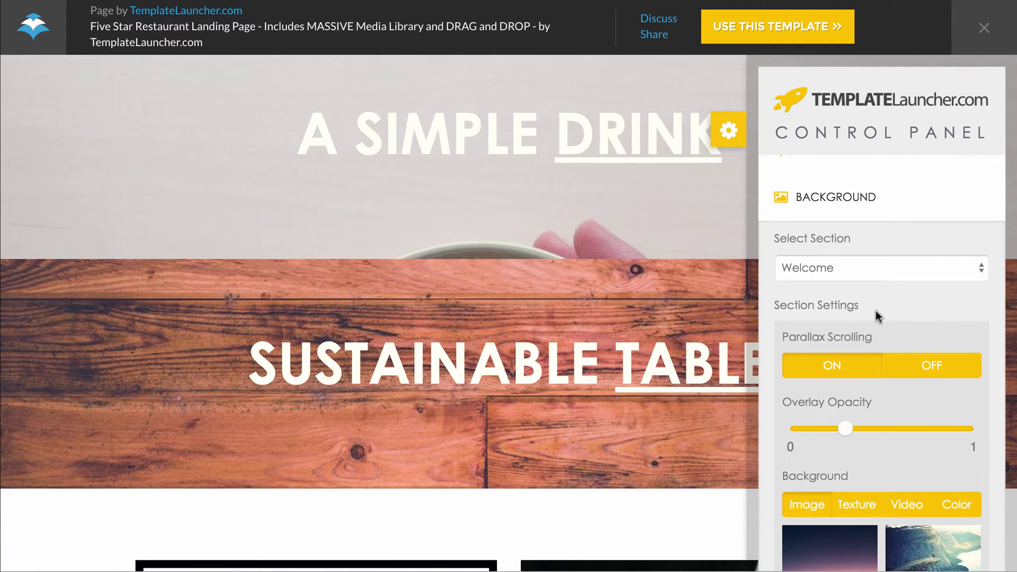
pyautogui.click(856, 213)
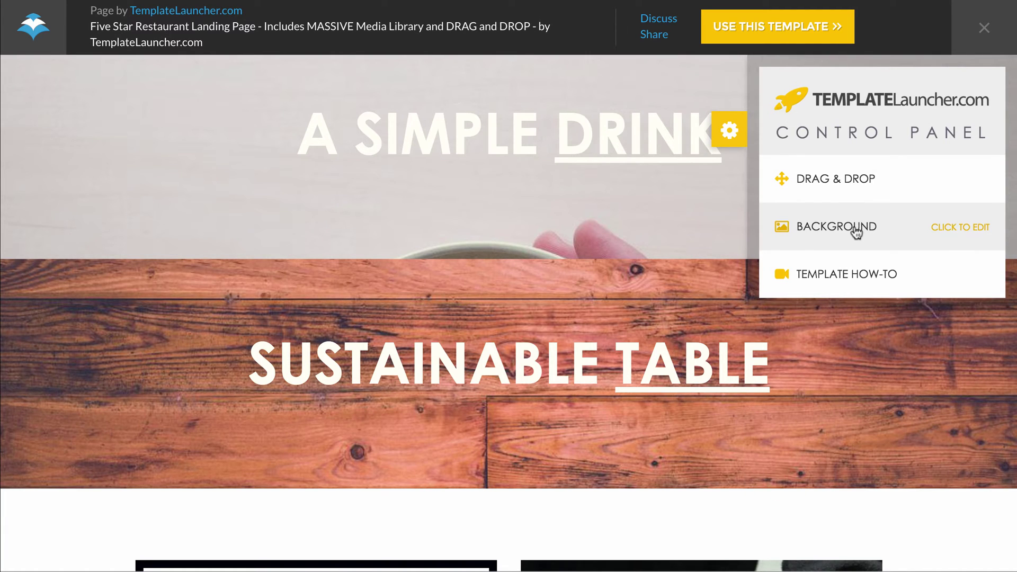
# Expand Template How-To to see the Watch Video option, then collapse it.
pyautogui.click(843, 275)
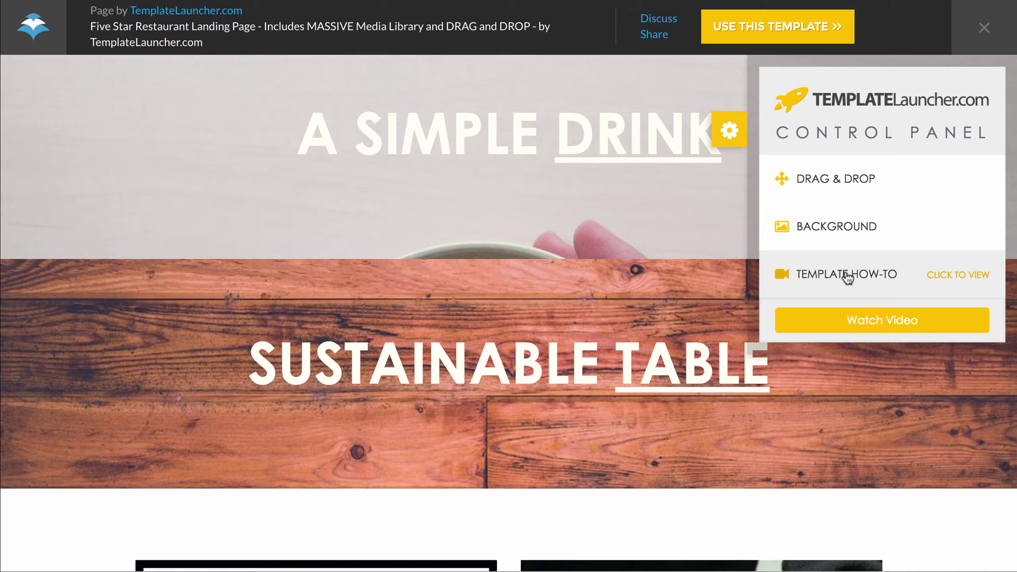
pyautogui.click(847, 275)
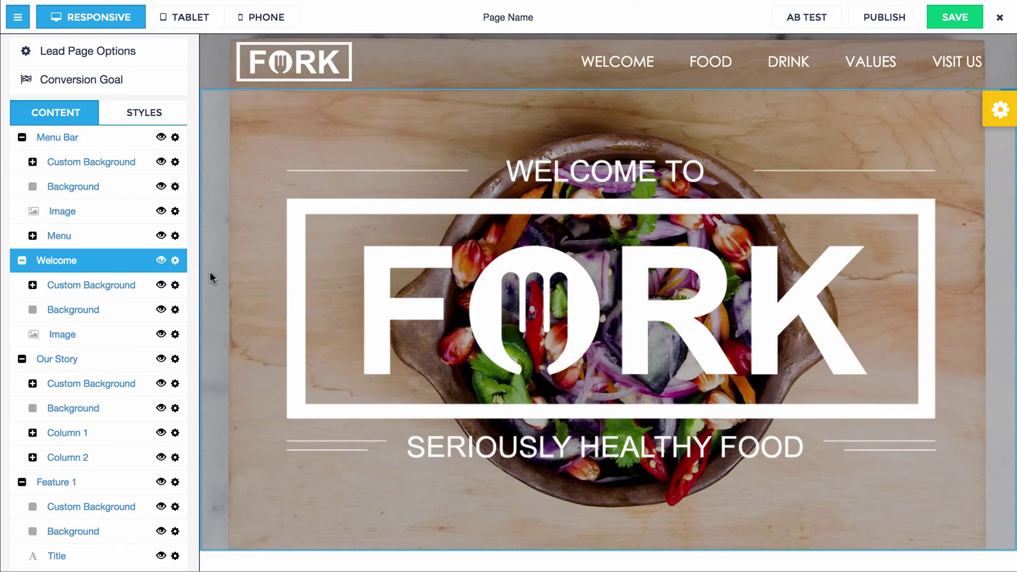
pyautogui.scroll(-15, 209, 272)
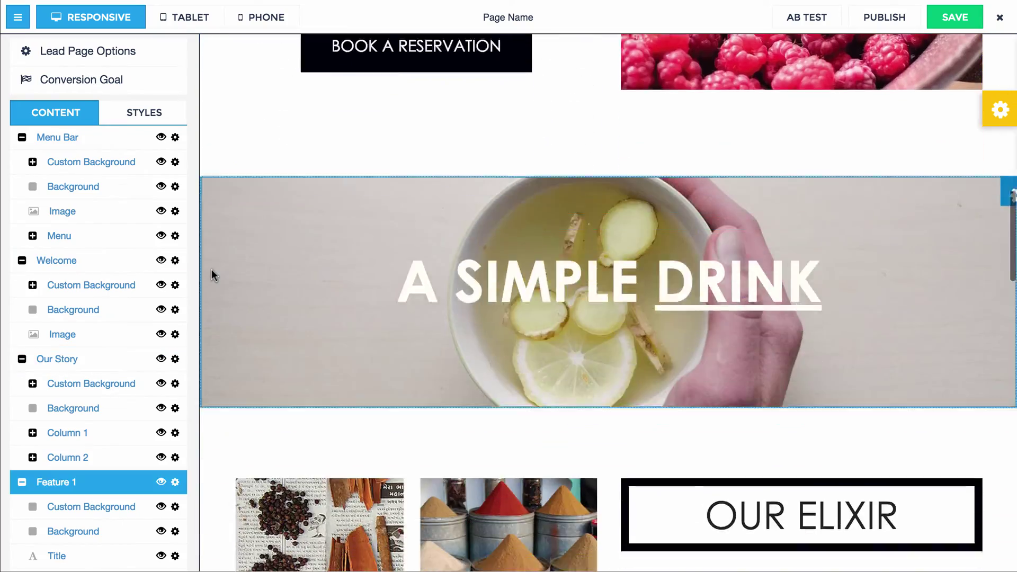
pyautogui.scroll(-15, 211, 274)
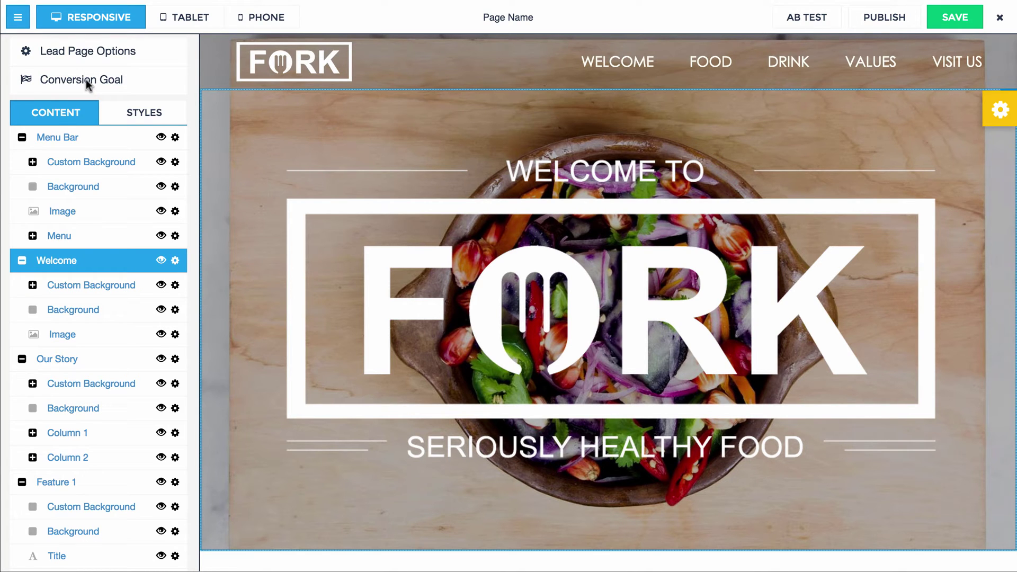
# In the TemplateLauncher Control Panel's Drag & Drop list, move Our Drink directly below Menu Bar.
pyautogui.click(1001, 115)
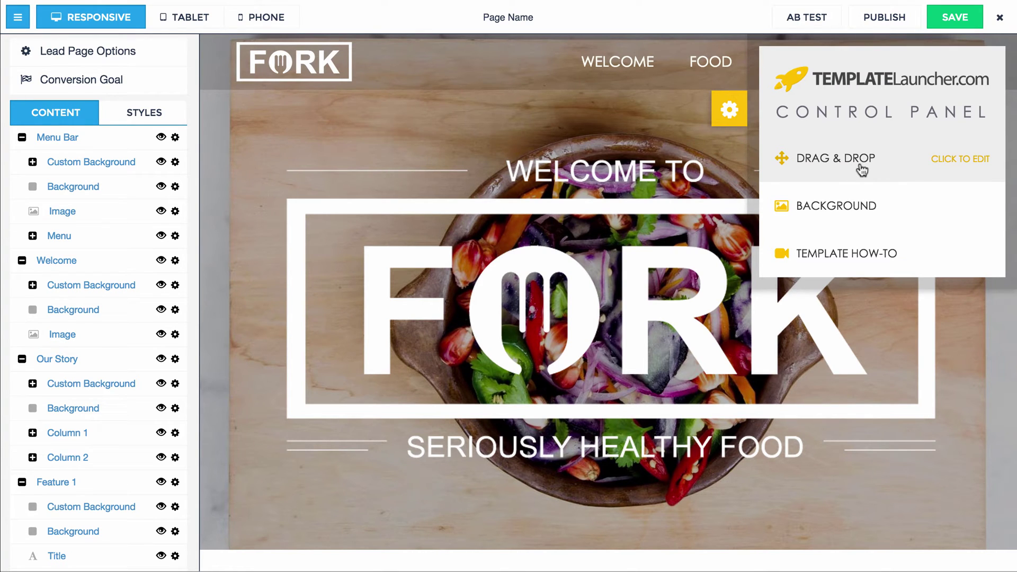
pyautogui.click(862, 169)
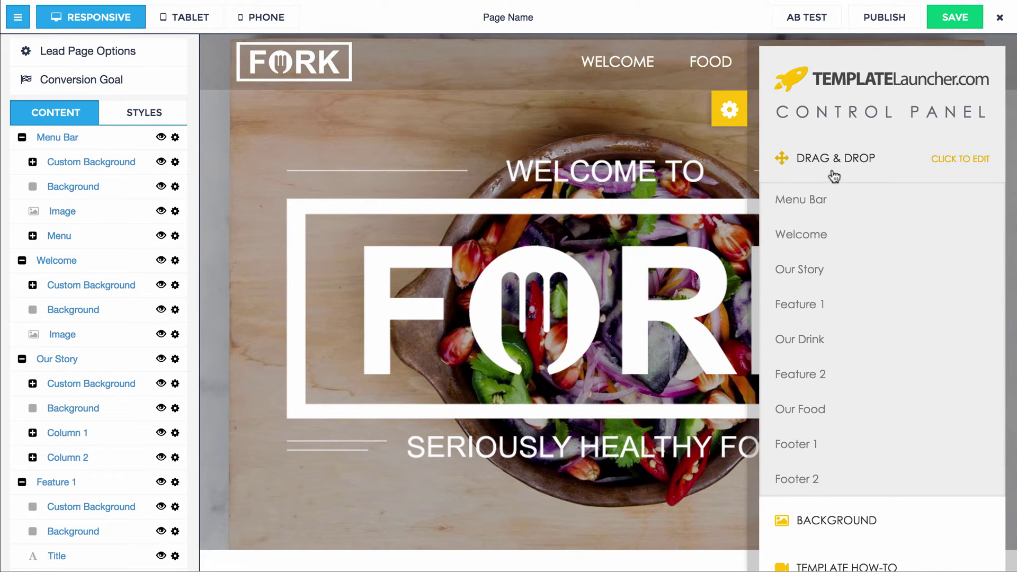
pyautogui.click(877, 161)
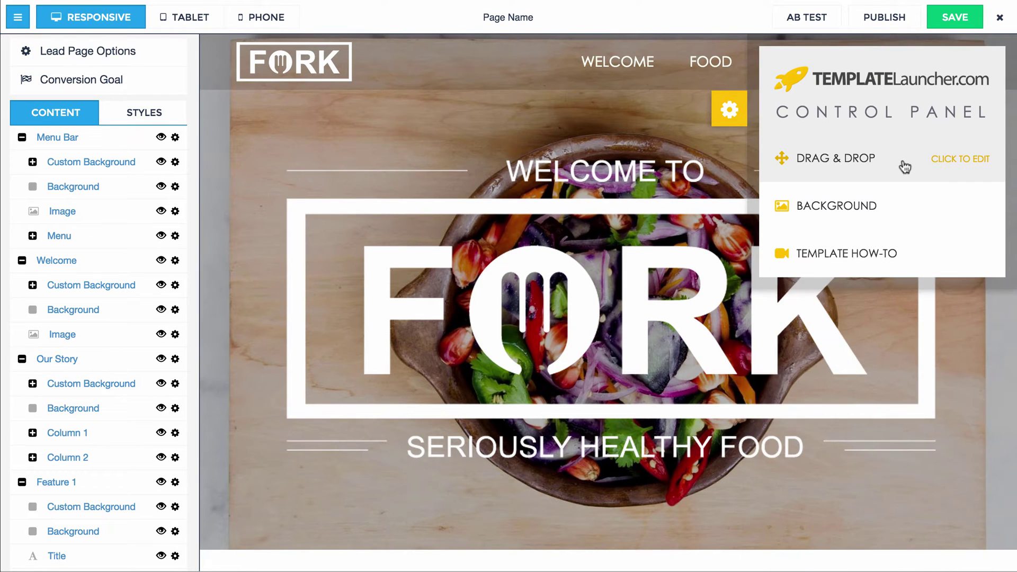
pyautogui.click(843, 163)
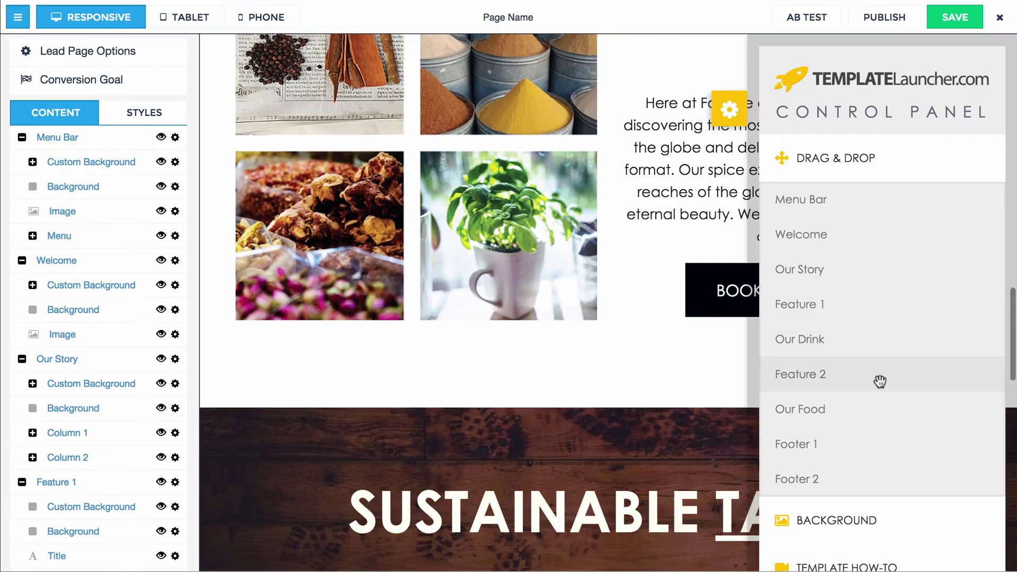
pyautogui.scroll(-10, 618, 295)
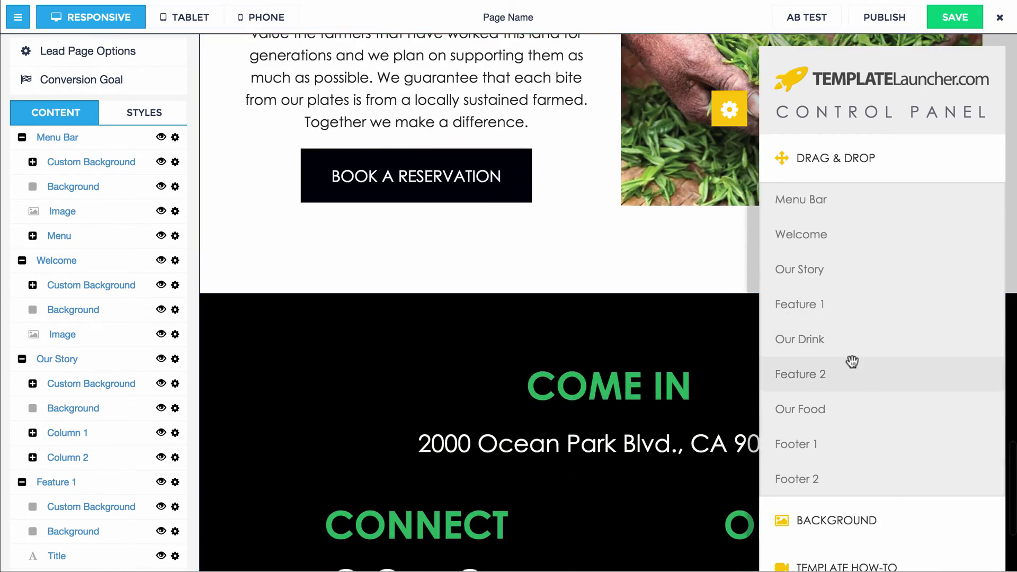
pyautogui.click(799, 339)
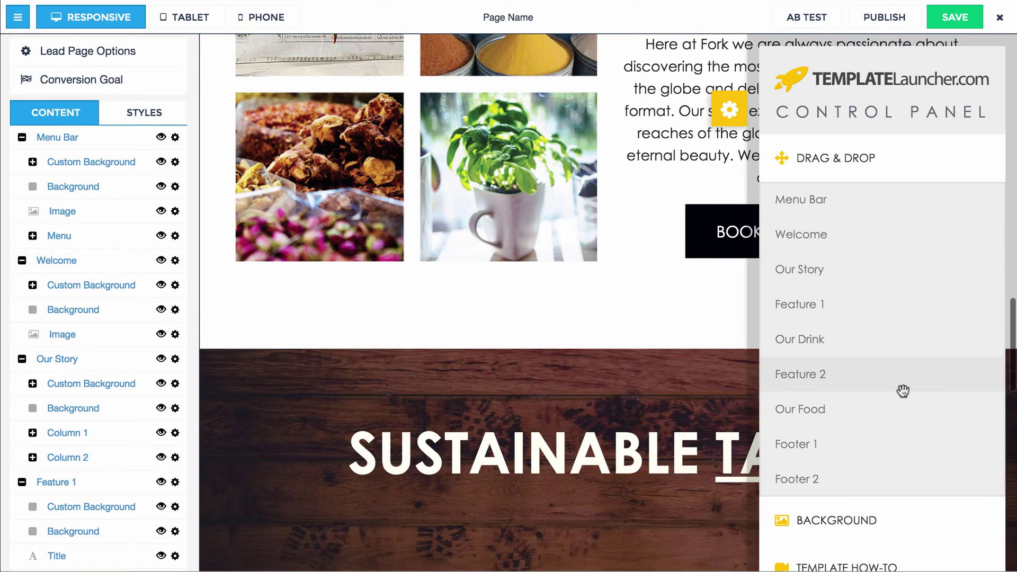
pyautogui.moveTo(881, 343); pyautogui.dragTo(895, 230)
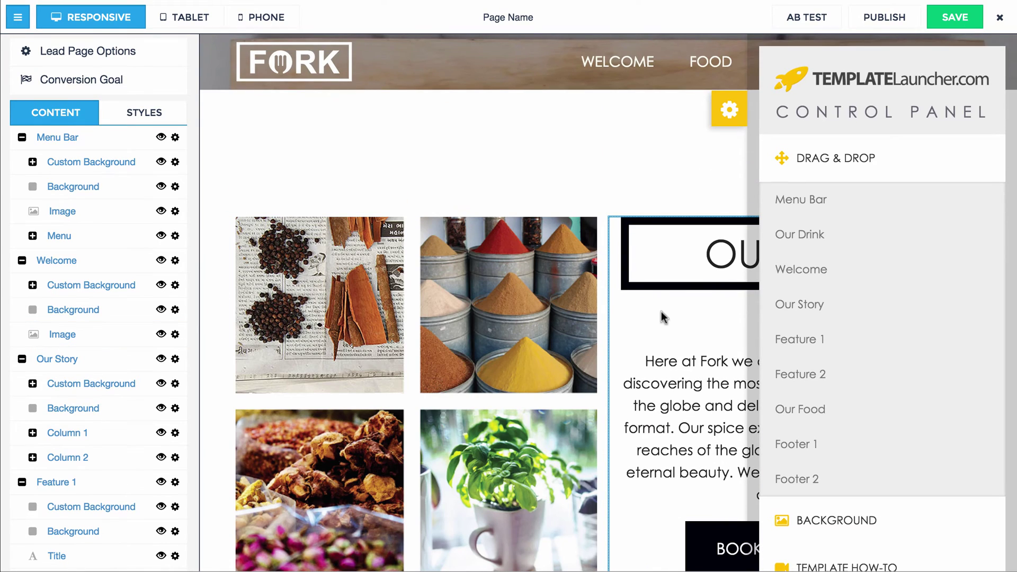
# Move the Welcome section back above Our Drink.
pyautogui.scroll(-2, 625, 183)
pyautogui.scroll(-4, 622, 187)
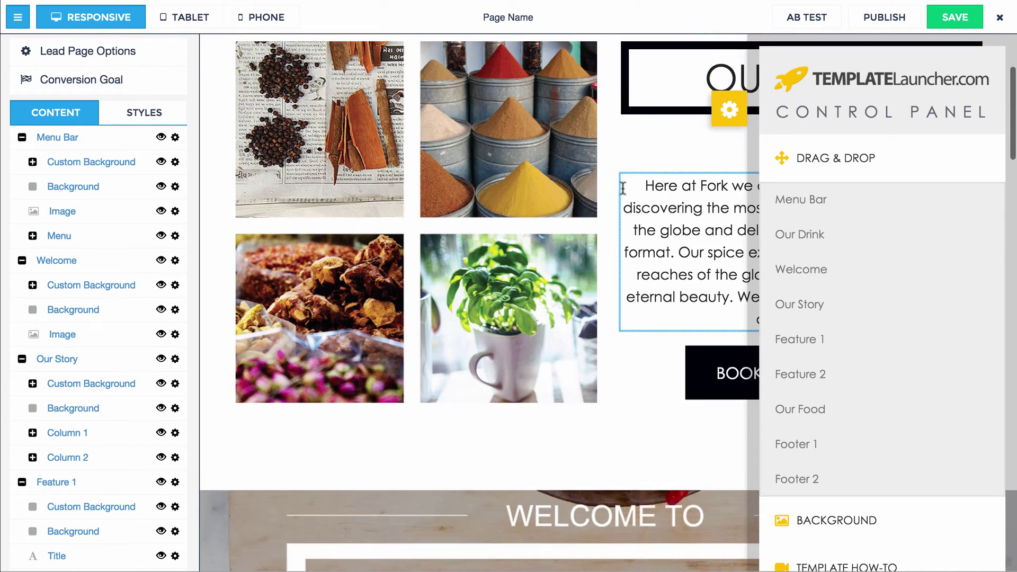
pyautogui.scroll(2, 625, 265)
pyautogui.moveTo(842, 277); pyautogui.dragTo(863, 228)
# Swap Our Drink's columns so Column 1 sits below Column 2.
pyautogui.scroll(-2, 548, 301)
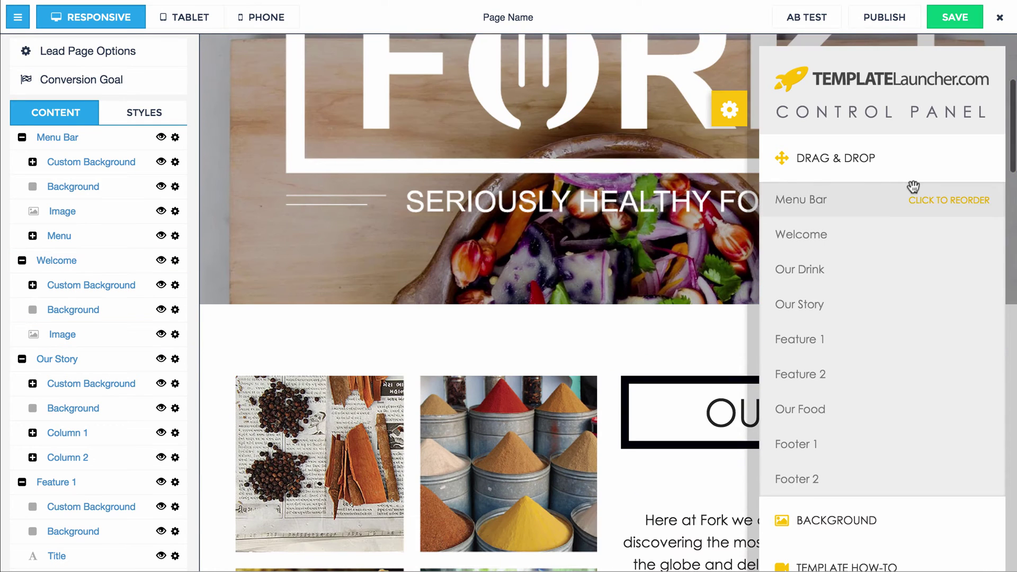
pyautogui.scroll(-6, 686, 236)
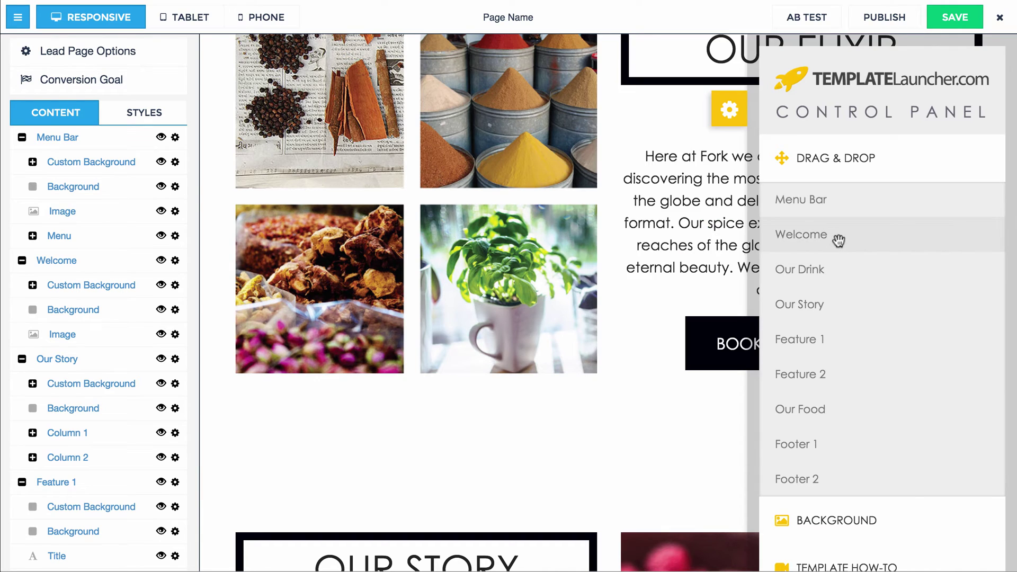
pyautogui.click(878, 271)
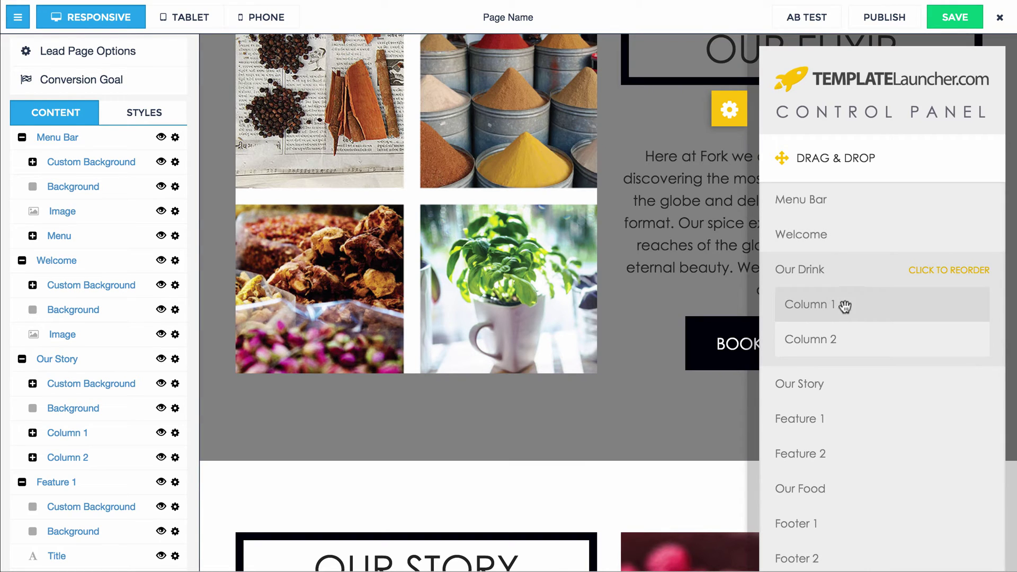
pyautogui.moveTo(861, 315); pyautogui.dragTo(854, 352)
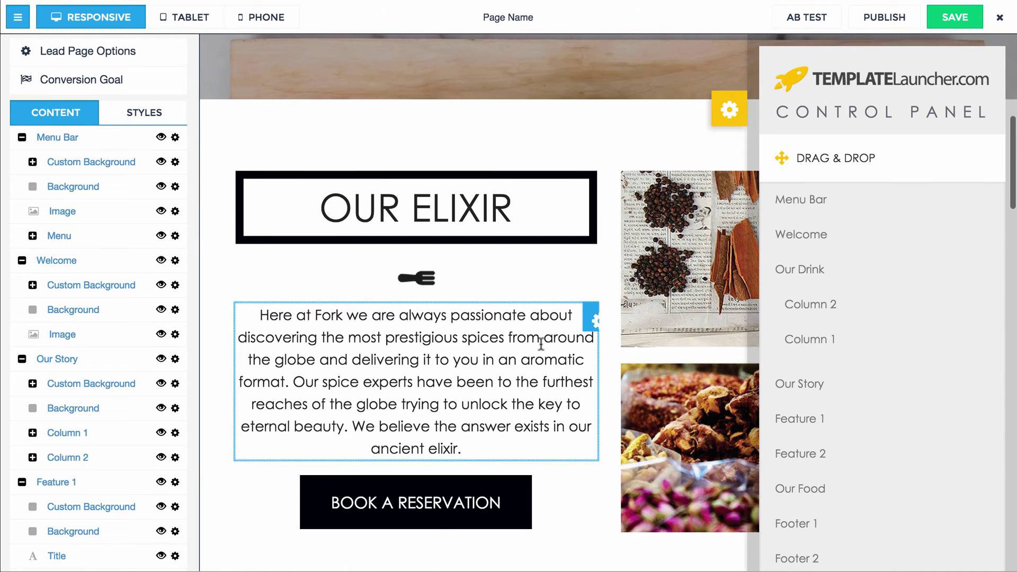
pyautogui.scroll(-4, 560, 302)
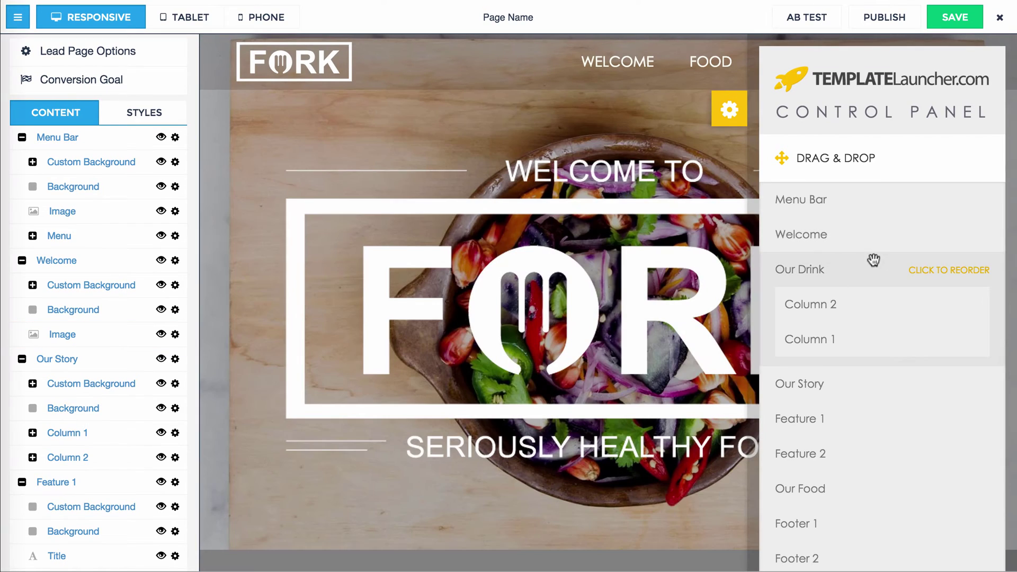
pyautogui.click(894, 266)
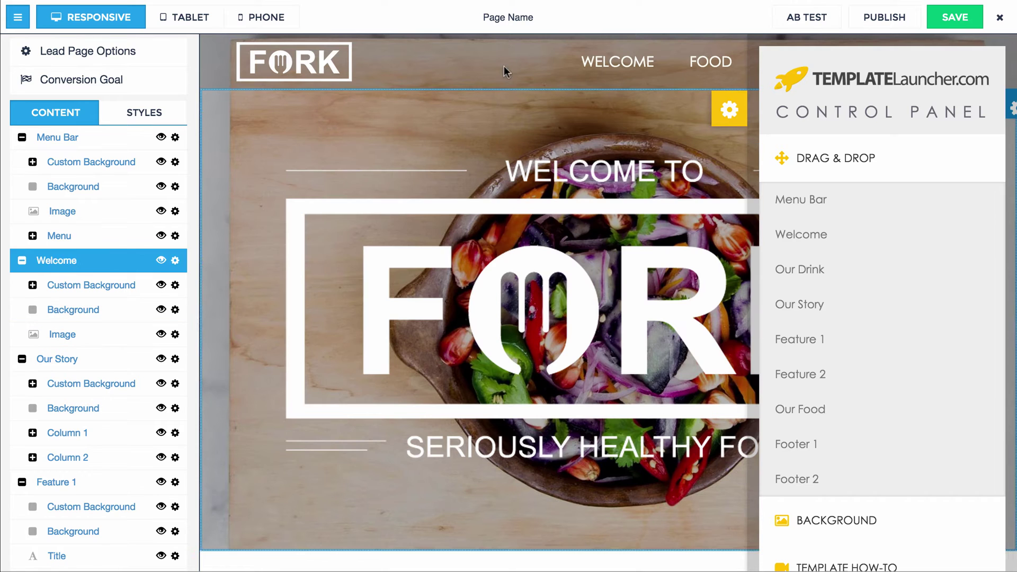
# Name the page 'fivestar1' in Lead Page Options and save it.
pyautogui.click(506, 19)
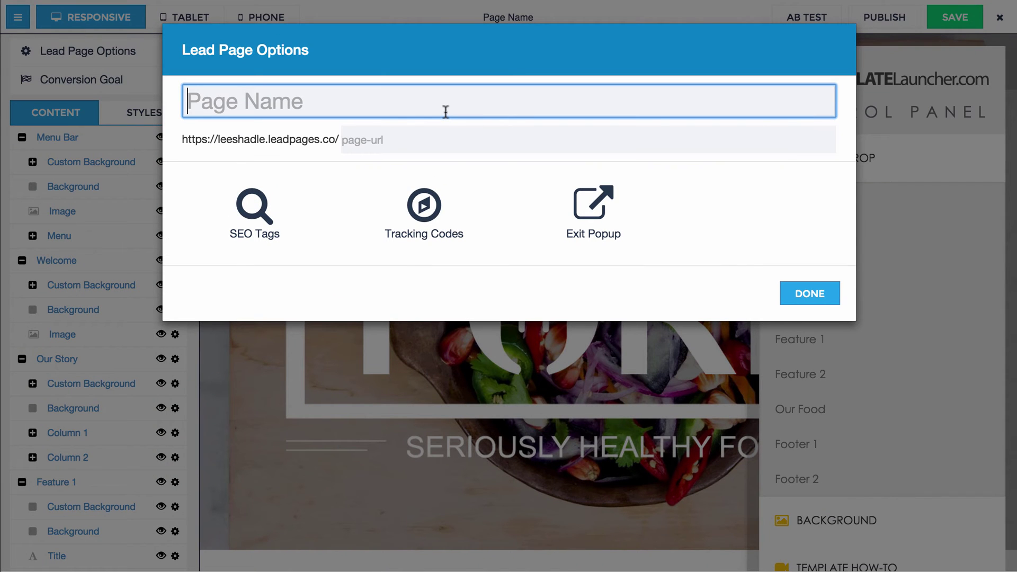
pyautogui.write('fivestar1')
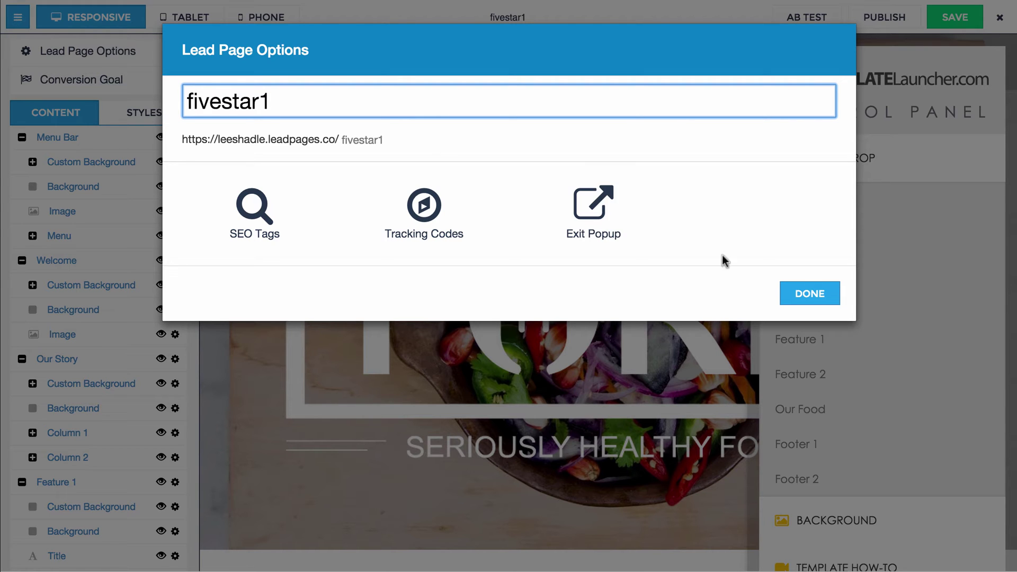
pyautogui.click(809, 293)
pyautogui.click(950, 17)
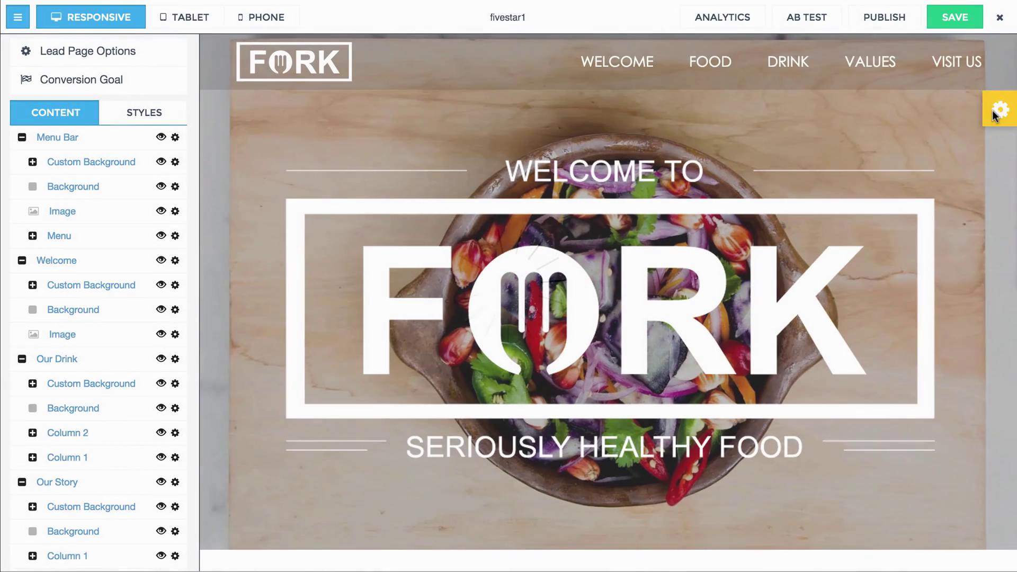
# Open the Control Panel's Background settings with Welcome selected in Select Section.
pyautogui.click(999, 109)
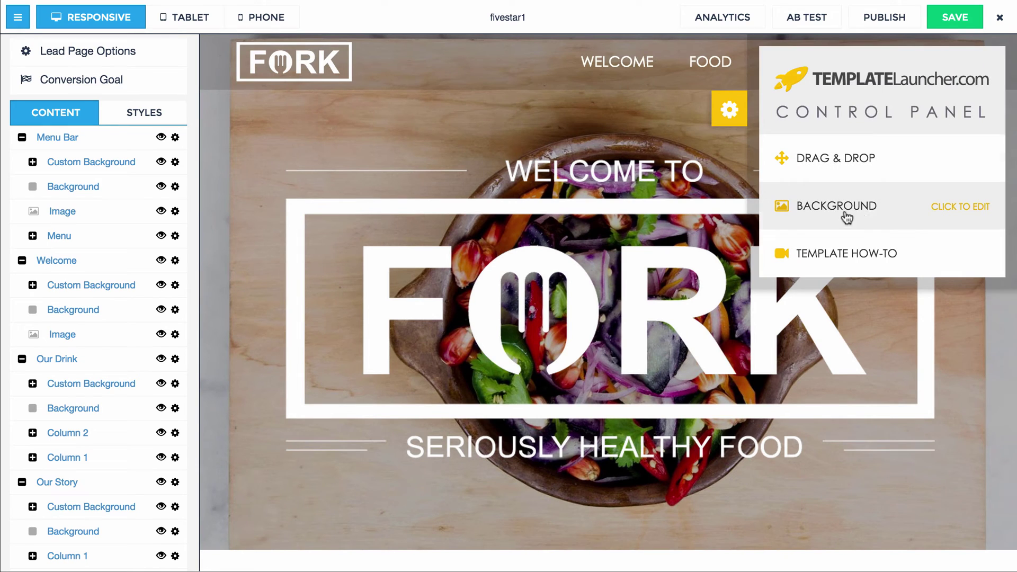
pyautogui.click(884, 212)
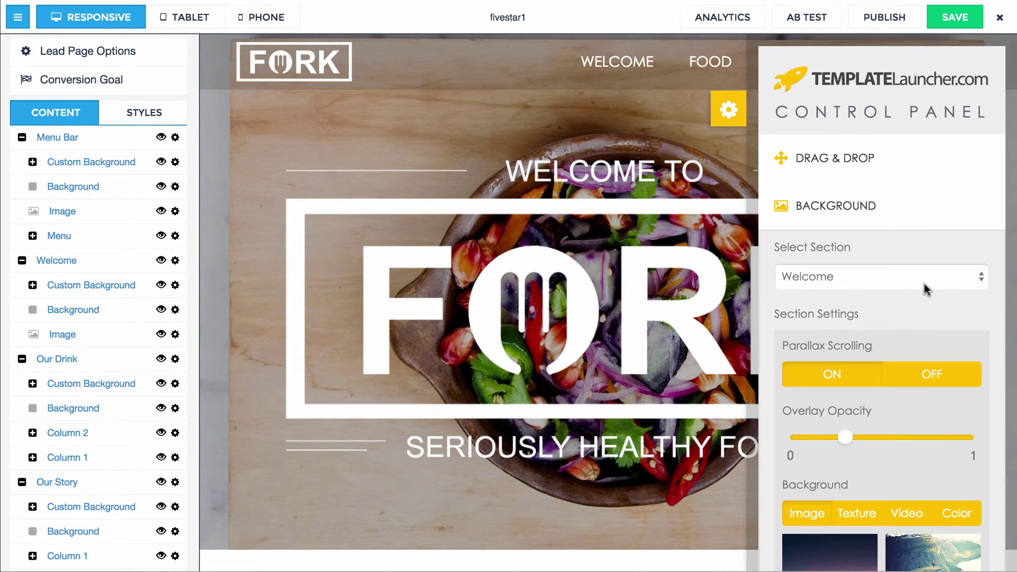
pyautogui.scroll(-1, 902, 260)
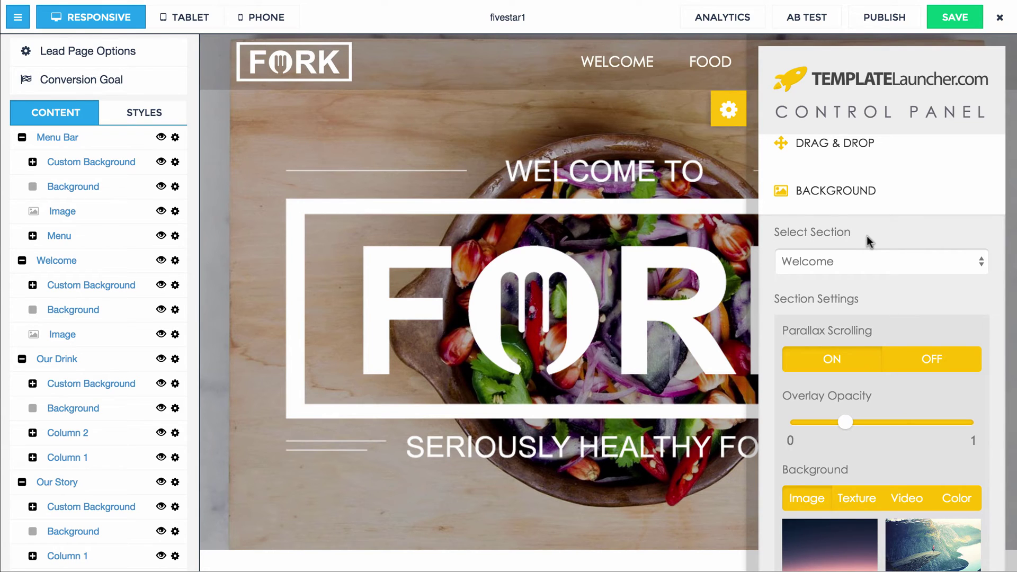
pyautogui.click(843, 267)
pyautogui.click(651, 248)
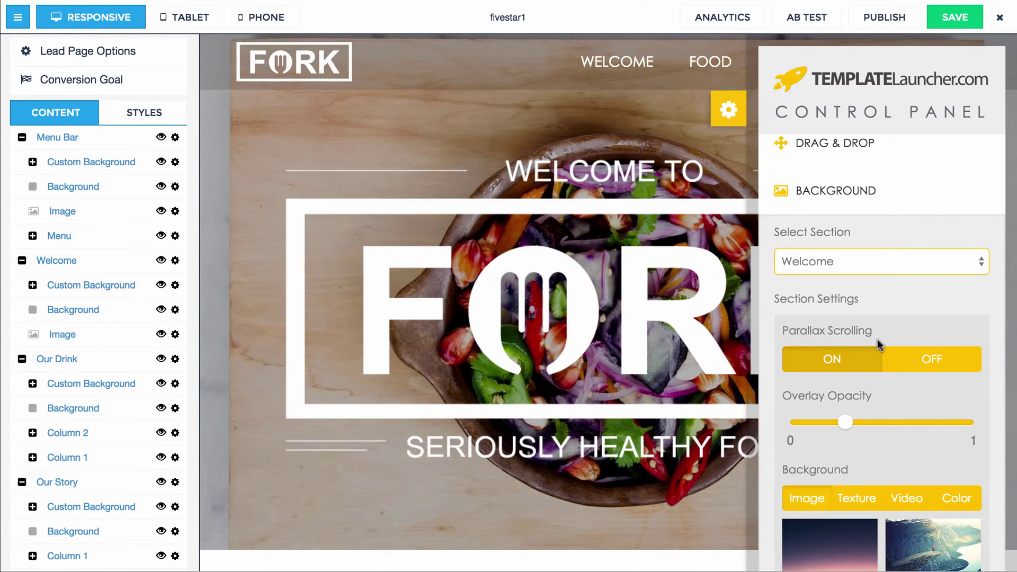
pyautogui.click(885, 264)
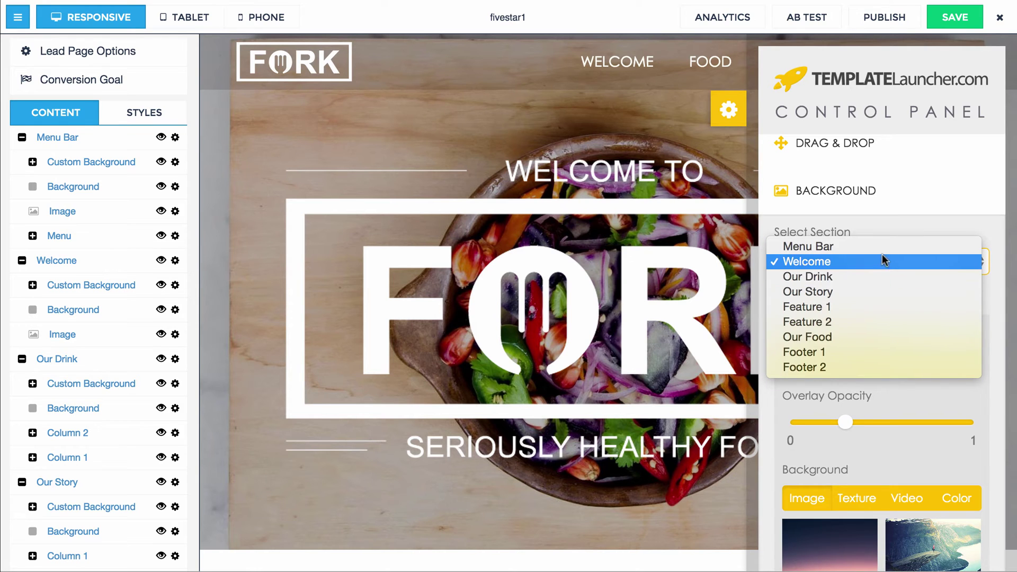
pyautogui.click(897, 224)
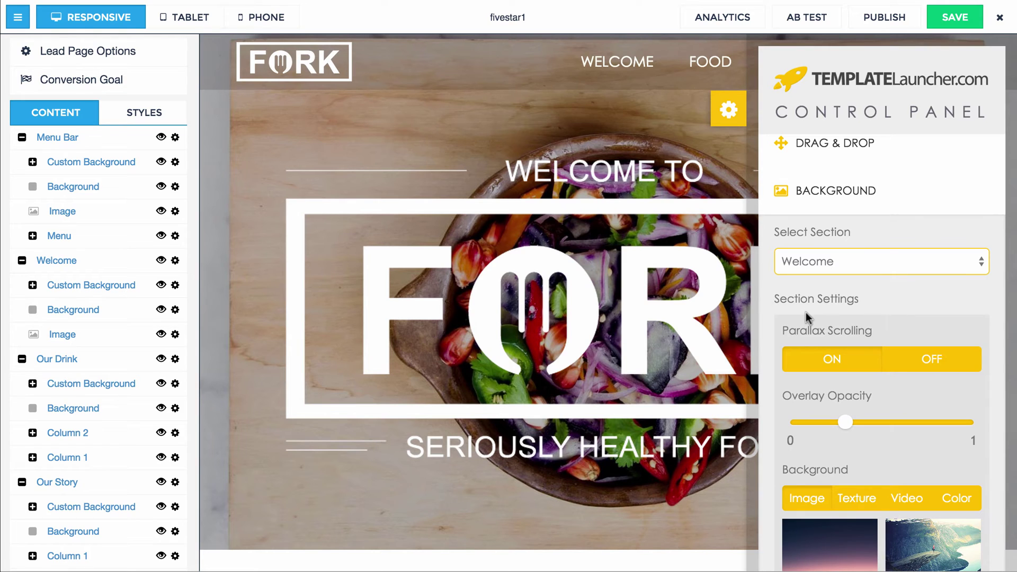
# Set Welcome's Parallax Scrolling to OFF and scroll the page to check the hero.
pyautogui.scroll(-1, 849, 295)
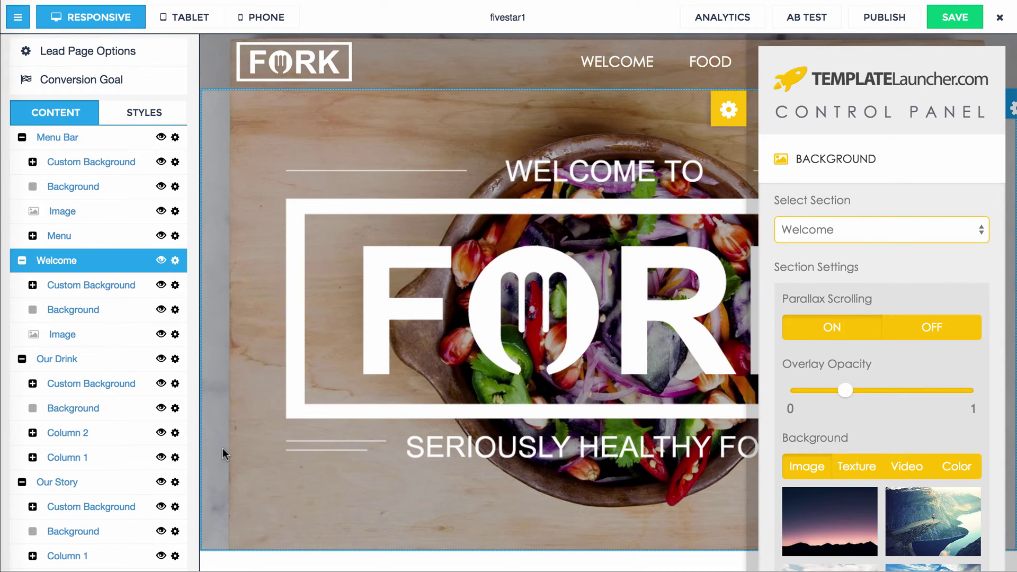
pyautogui.scroll(-3, 232, 447)
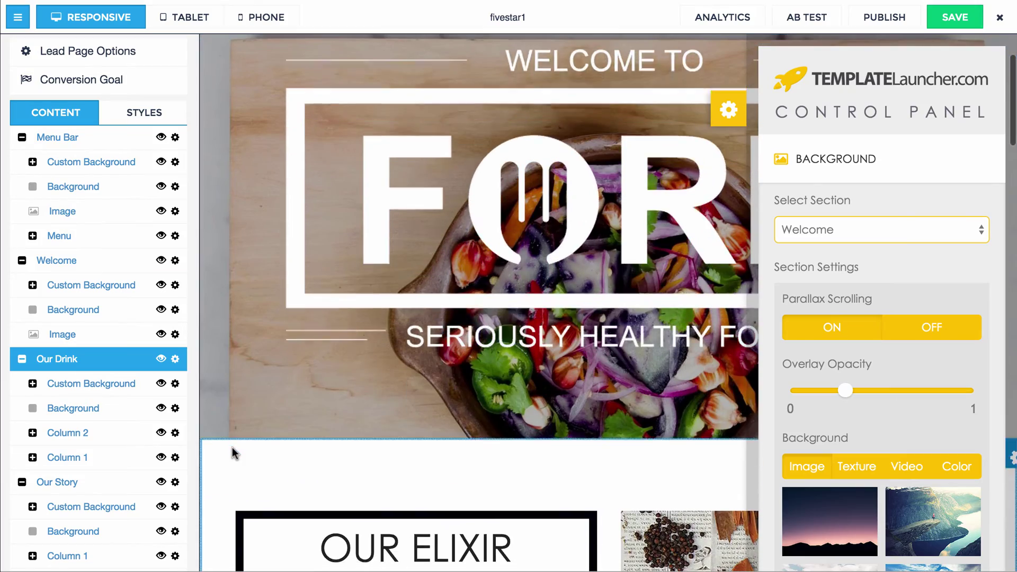
pyautogui.scroll(-3, 232, 447)
pyautogui.scroll(3, 244, 437)
pyautogui.scroll(2, 244, 437)
pyautogui.scroll(-4, 246, 443)
pyautogui.scroll(4, 245, 443)
pyautogui.click(957, 334)
pyautogui.scroll(-4, 326, 460)
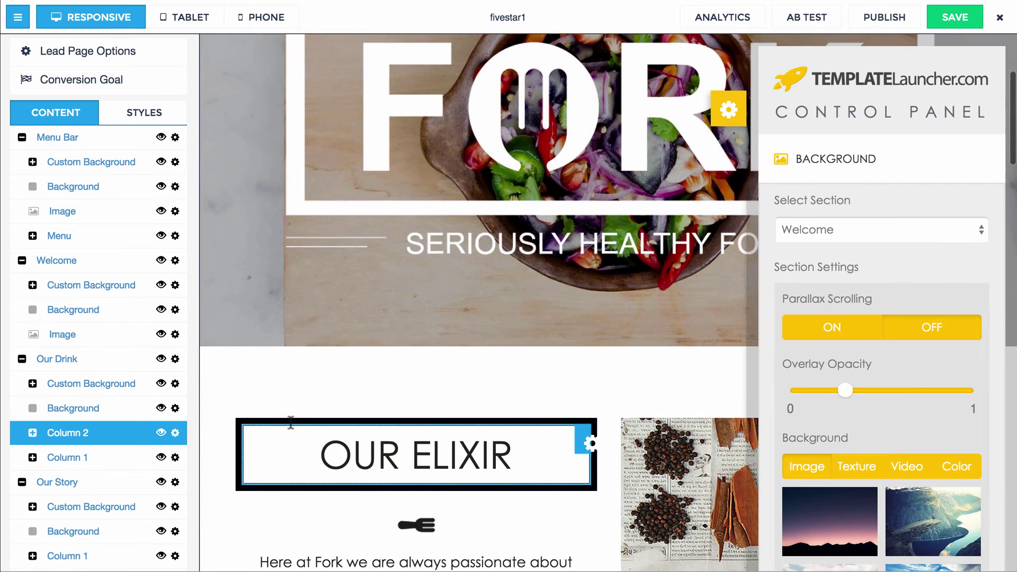
pyautogui.scroll(-2, 291, 422)
pyautogui.scroll(6, 286, 420)
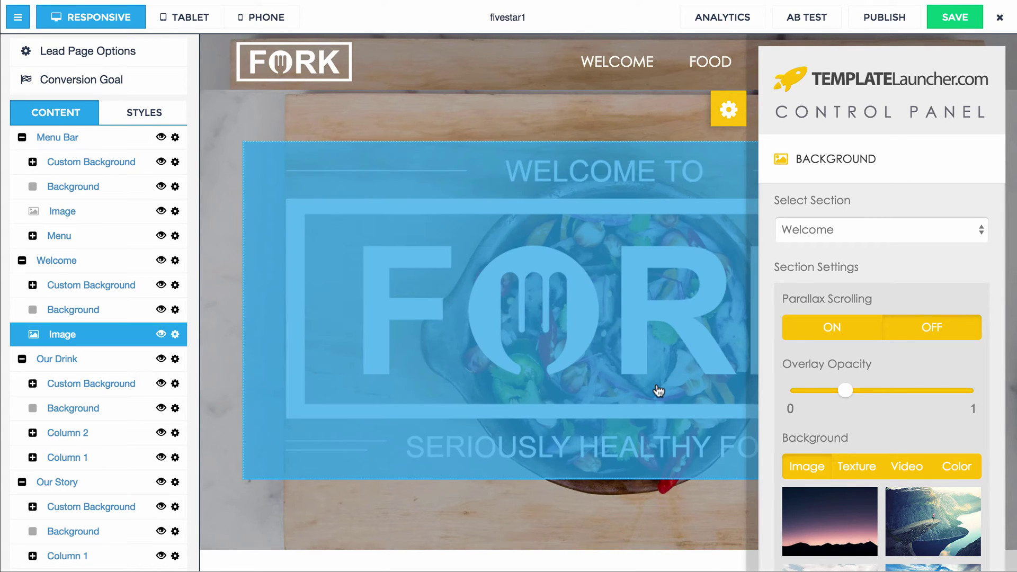
# Switch Welcome's Parallax Scrolling back ON and scroll the preview to see the effect.
pyautogui.scroll(-2, 659, 390)
pyautogui.scroll(2, 659, 390)
pyautogui.click(810, 326)
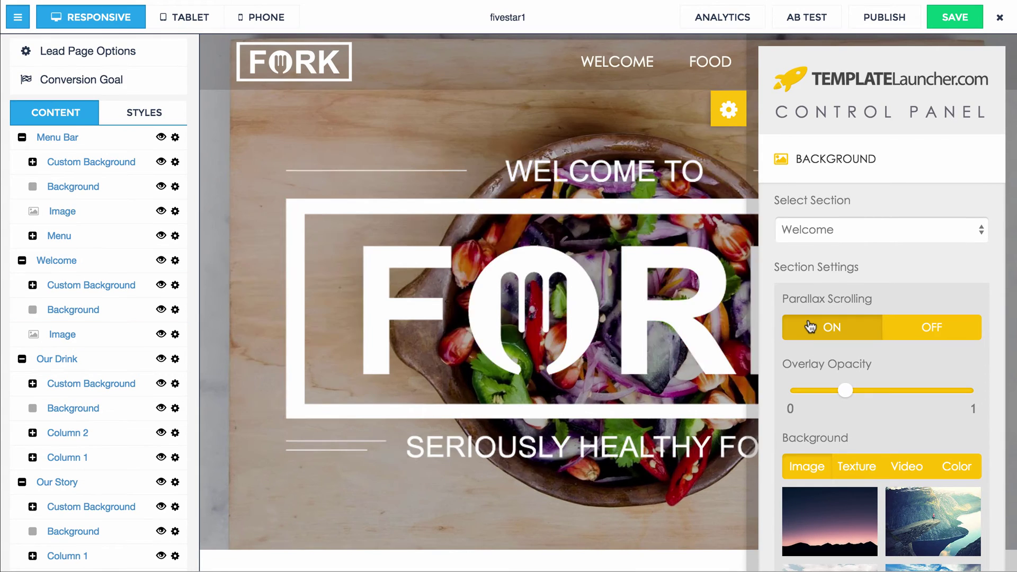
pyautogui.scroll(-3, 556, 432)
pyautogui.scroll(-3, 536, 465)
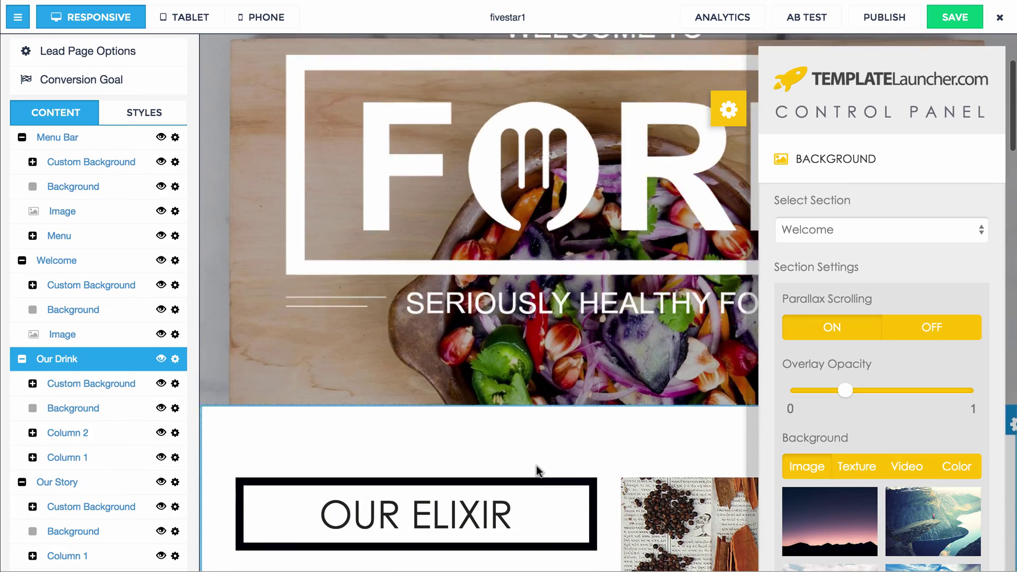
pyautogui.scroll(-10, 536, 465)
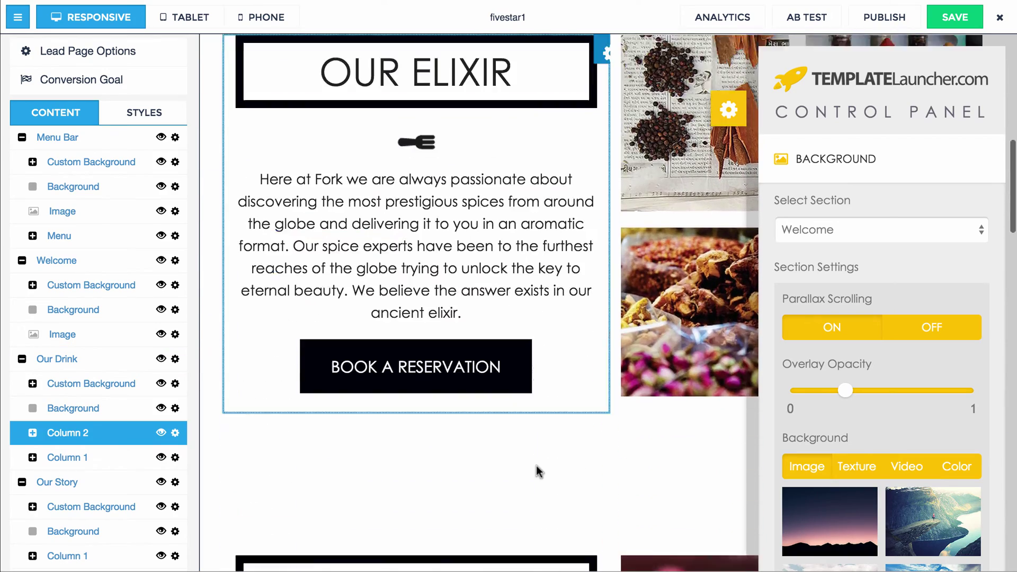
pyautogui.scroll(-9, 536, 465)
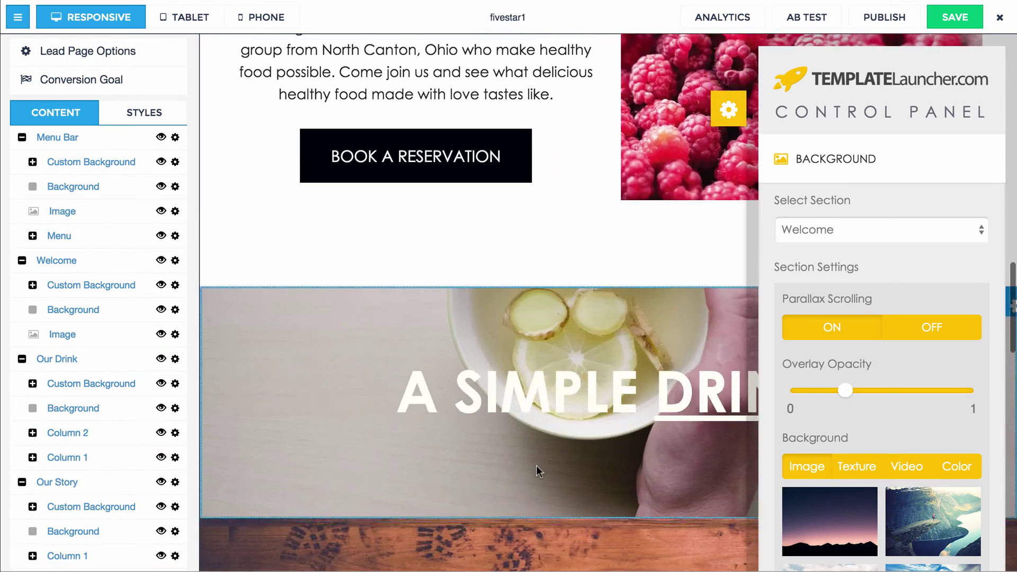
pyautogui.scroll(-8, 536, 465)
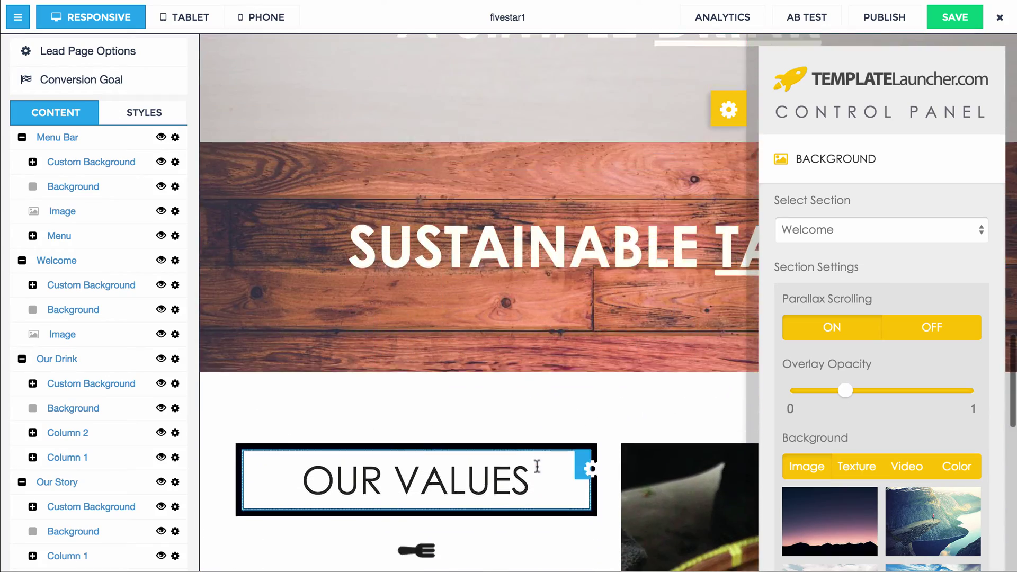
pyautogui.scroll(20, 536, 465)
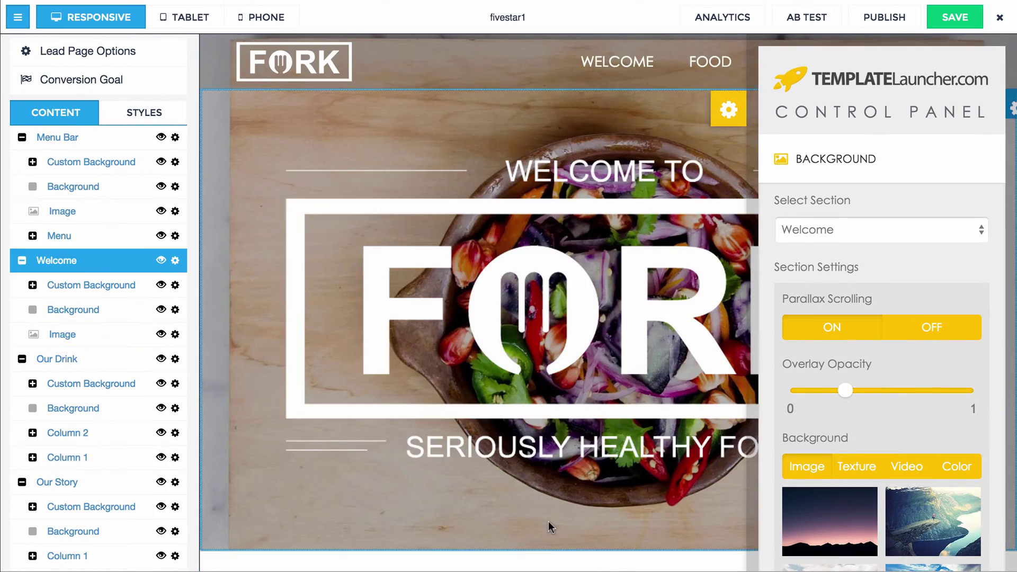
pyautogui.scroll(-6, 548, 519)
pyautogui.scroll(6, 550, 519)
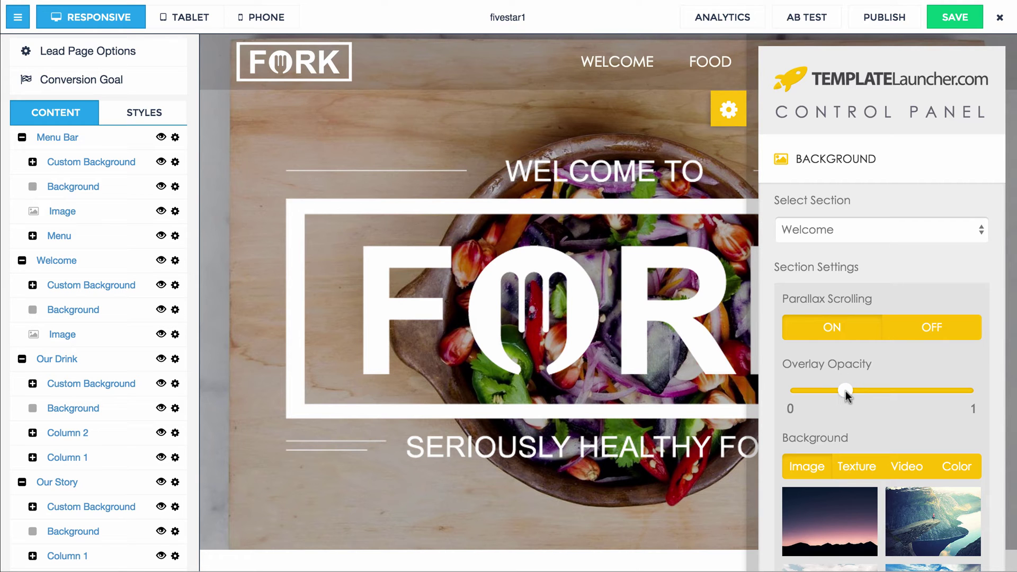
# Try darker and lighter Overlay Opacity values for the Welcome hero, settling near 0.4.
pyautogui.moveTo(846, 392); pyautogui.dragTo(794, 394)
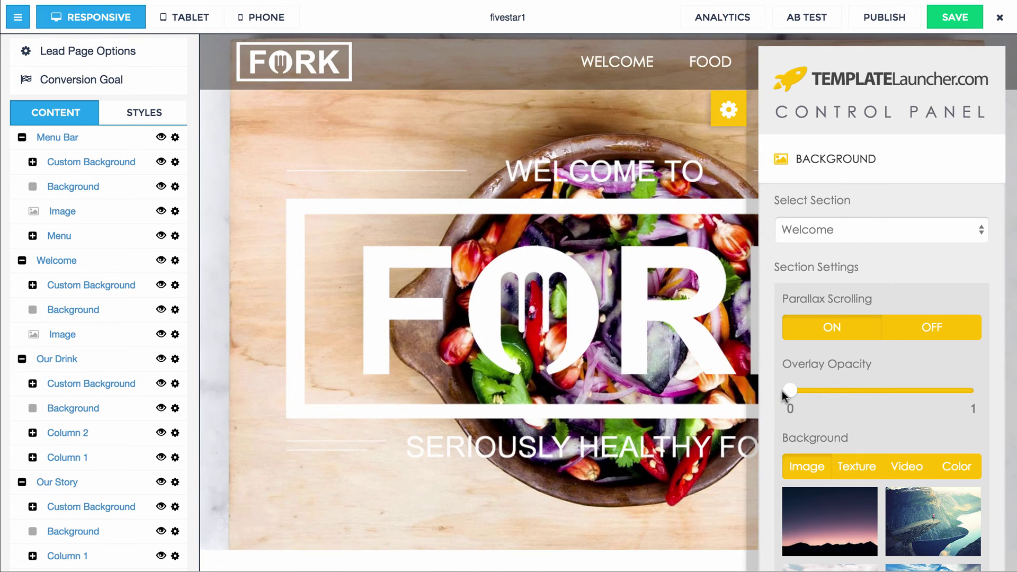
pyautogui.scroll(-2, 659, 409)
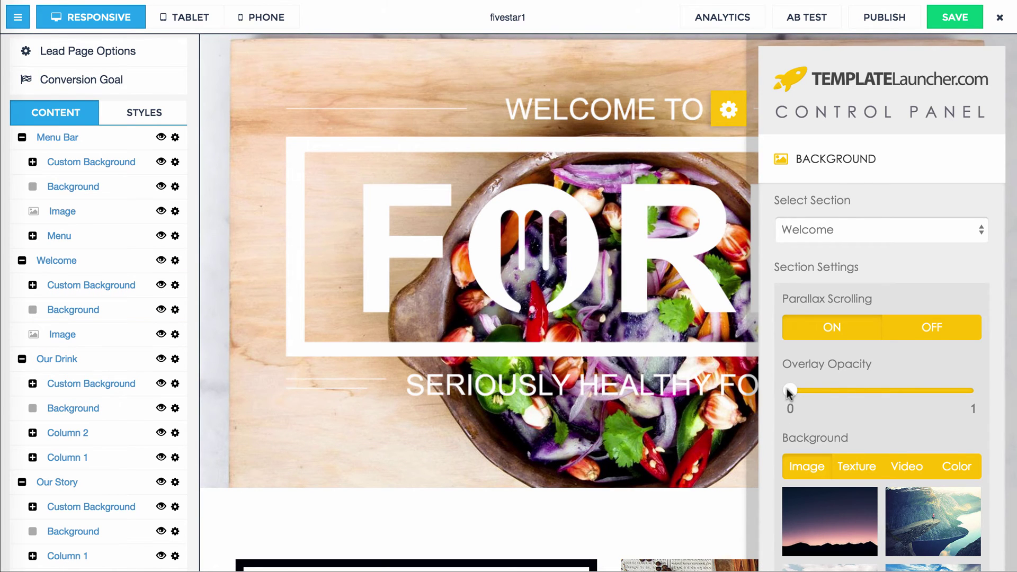
pyautogui.moveTo(790, 389); pyautogui.dragTo(856, 396)
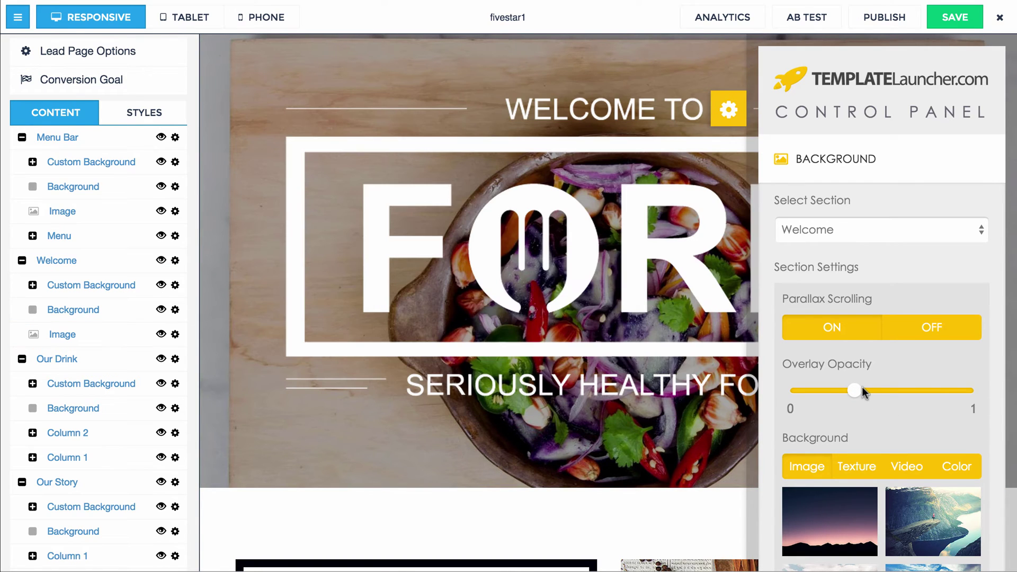
pyautogui.moveTo(860, 392)
pyautogui.mouseDown()
pyautogui.moveTo(753, 395)
pyautogui.moveTo(868, 392)
pyautogui.mouseUp()
pyautogui.scroll(2, 659, 384)
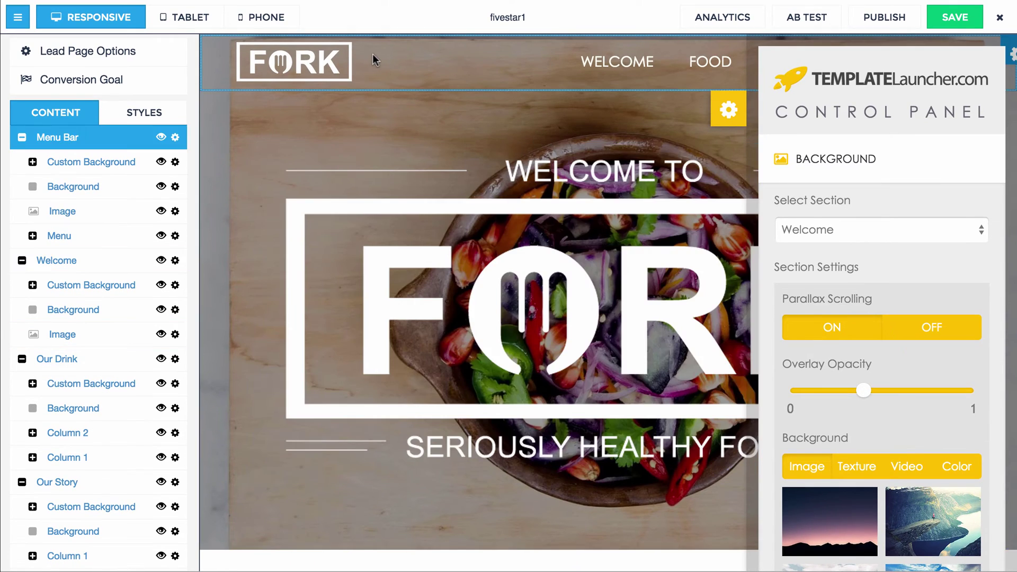
# Choose Menu Bar in the Select Section dropdown.
pyautogui.click(849, 234)
pyautogui.click(847, 219)
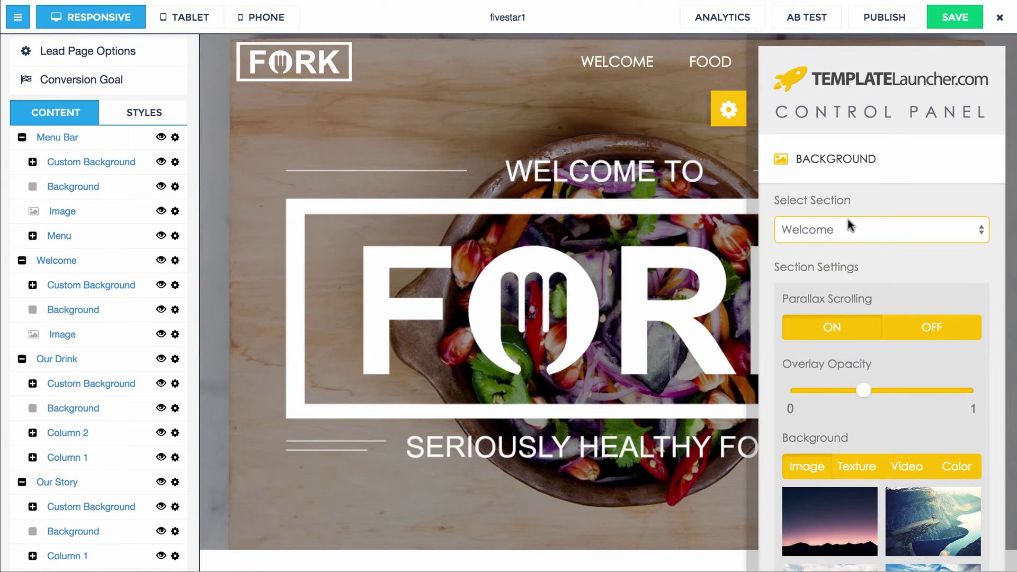
pyautogui.click(840, 236)
pyautogui.click(866, 205)
# Turn Menu Bar's Parallax Scrolling ON and browse the Background image thumbnails.
pyautogui.scroll(-1, 547, 310)
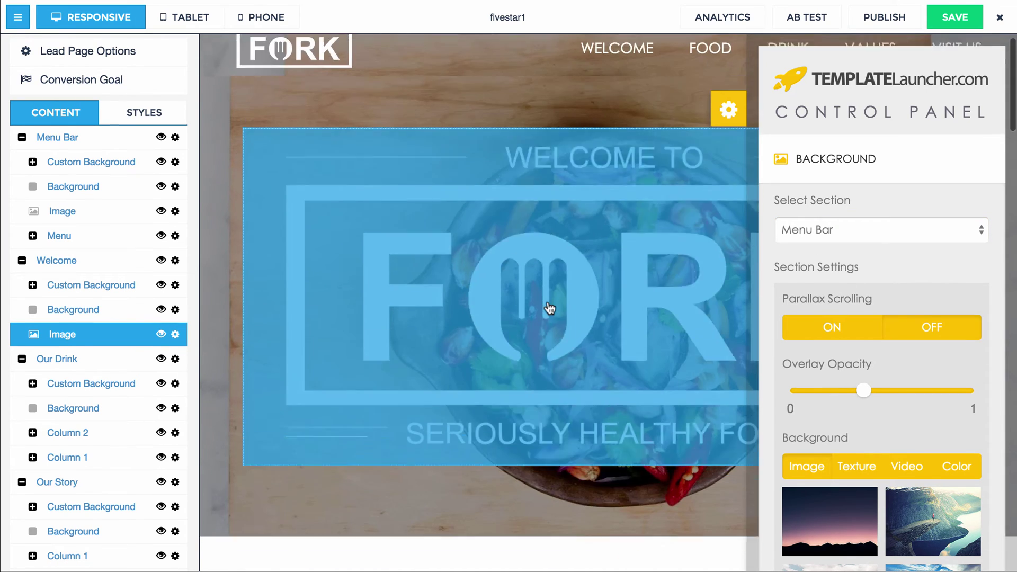
pyautogui.scroll(1, 549, 309)
pyautogui.scroll(-3, 863, 318)
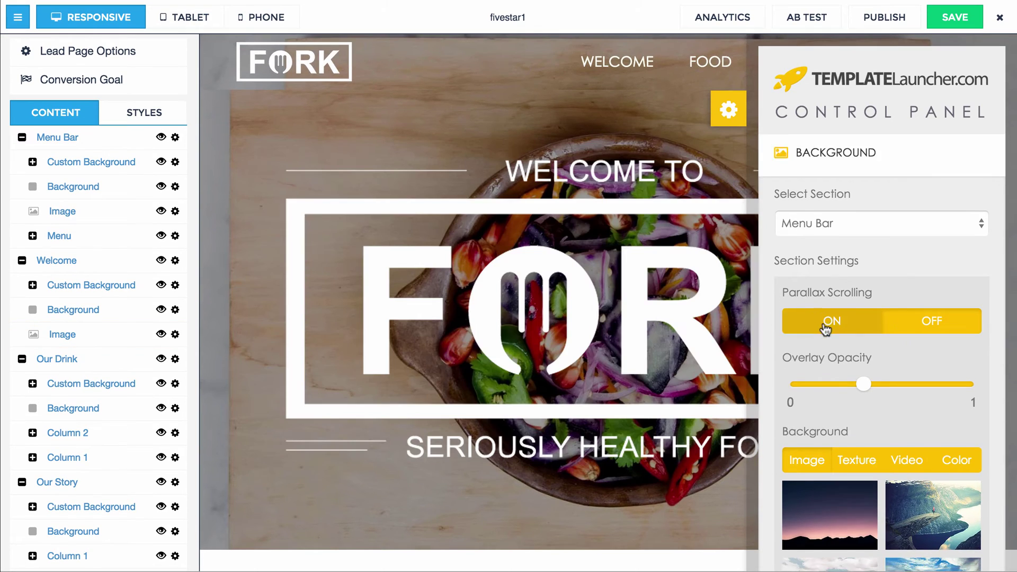
pyautogui.click(961, 359)
pyautogui.scroll(-2, 599, 330)
pyautogui.scroll(2, 598, 330)
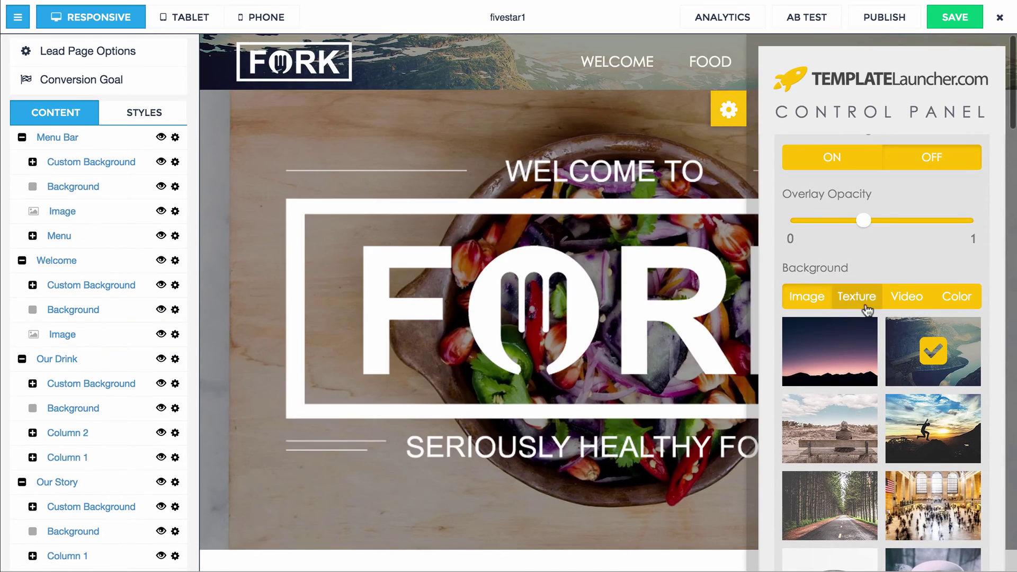
pyautogui.scroll(1, 956, 325)
pyautogui.scroll(1, 956, 325)
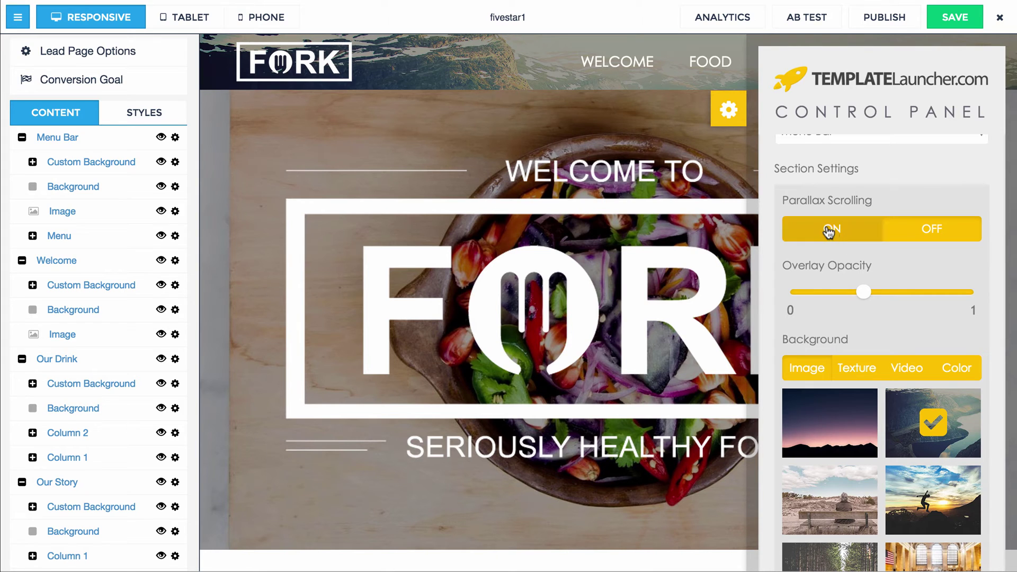
pyautogui.scroll(-10, 853, 437)
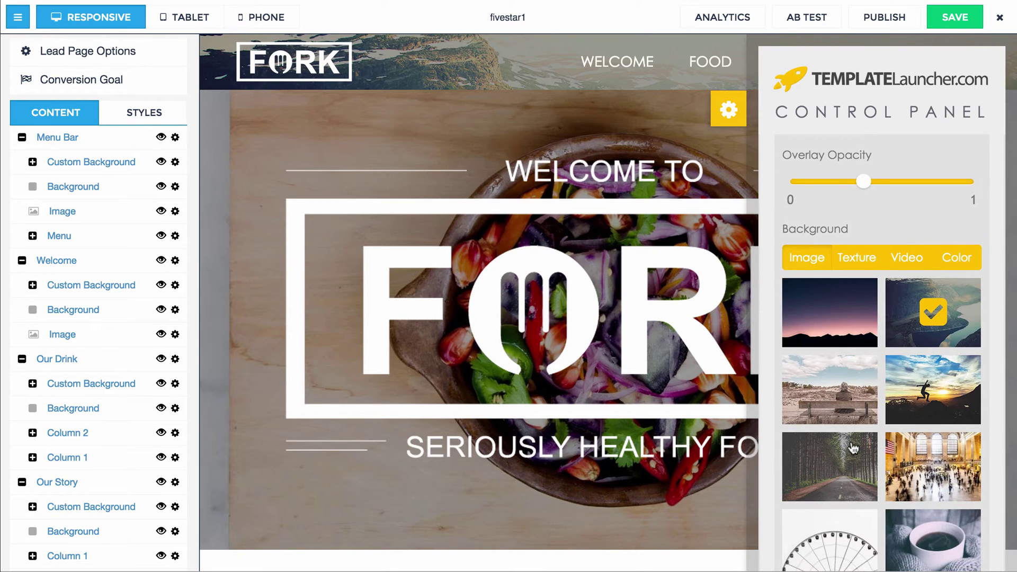
pyautogui.scroll(-10, 852, 445)
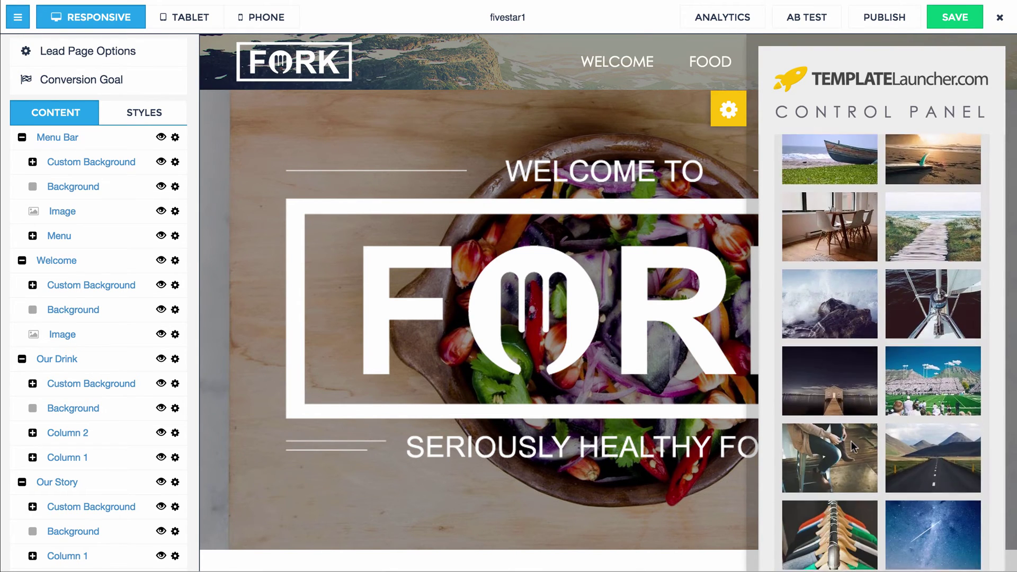
pyautogui.scroll(-10, 851, 448)
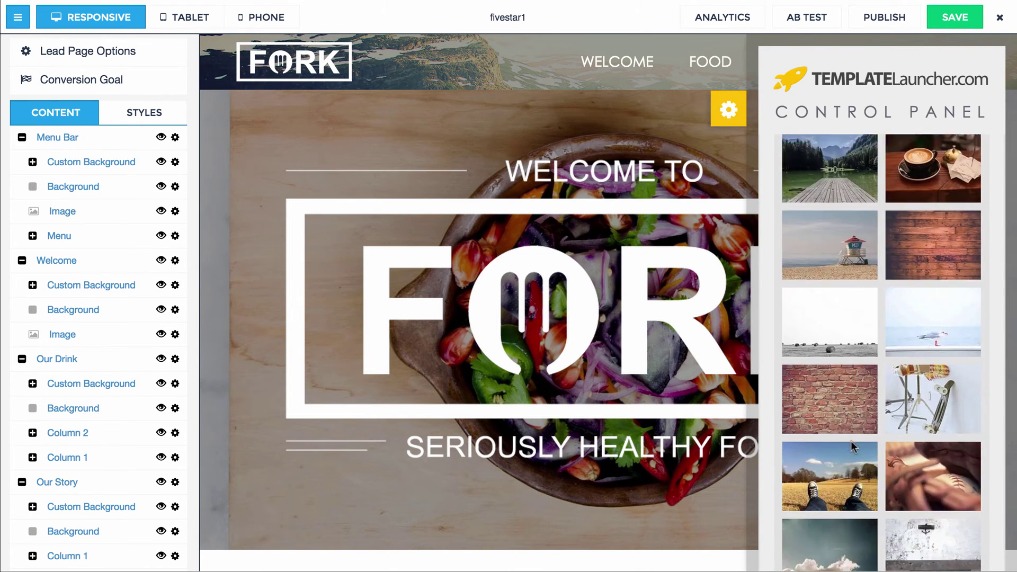
pyautogui.scroll(-10, 848, 448)
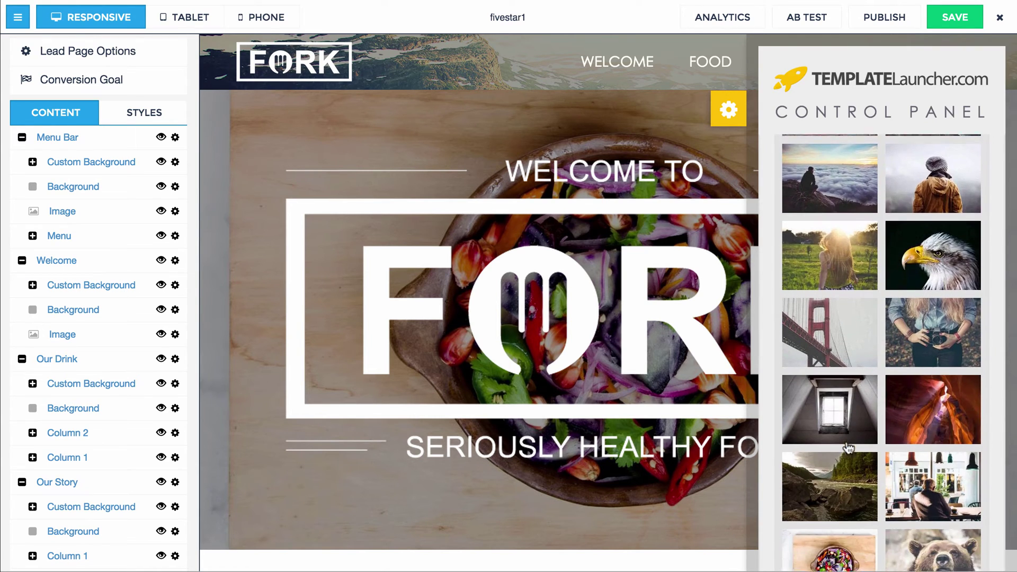
# Try a salad photo, then a sky photo, as the Menu Bar background.
pyautogui.click(836, 364)
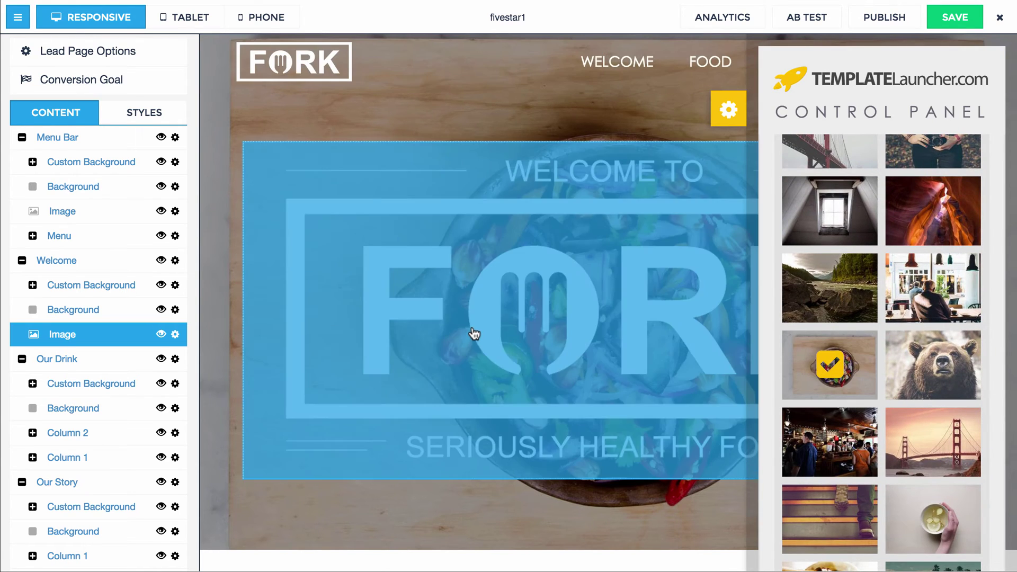
pyautogui.scroll(-2, 476, 333)
pyautogui.scroll(2, 474, 334)
pyautogui.scroll(5, 897, 349)
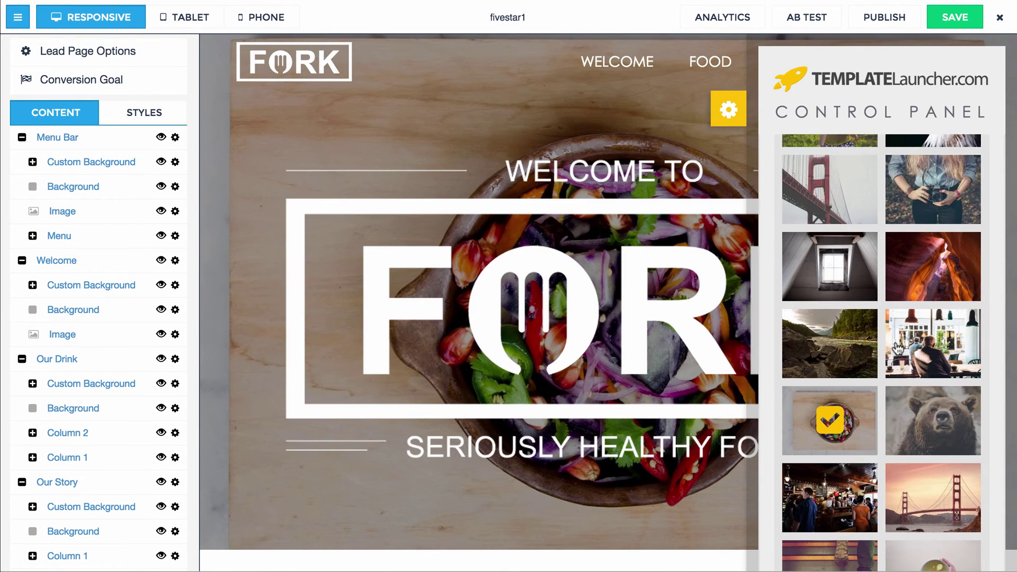
pyautogui.scroll(5, 898, 349)
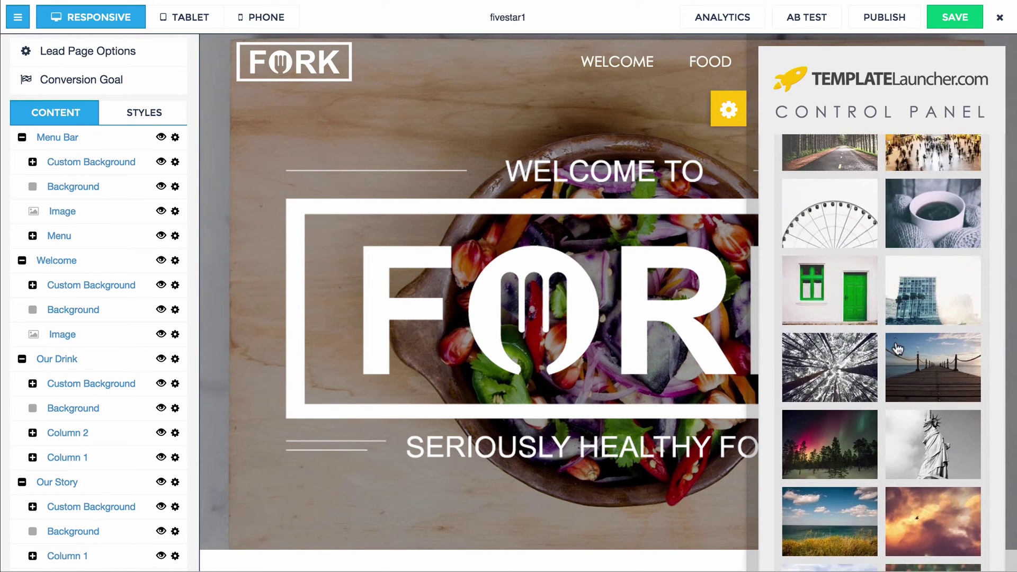
pyautogui.scroll(10, 868, 338)
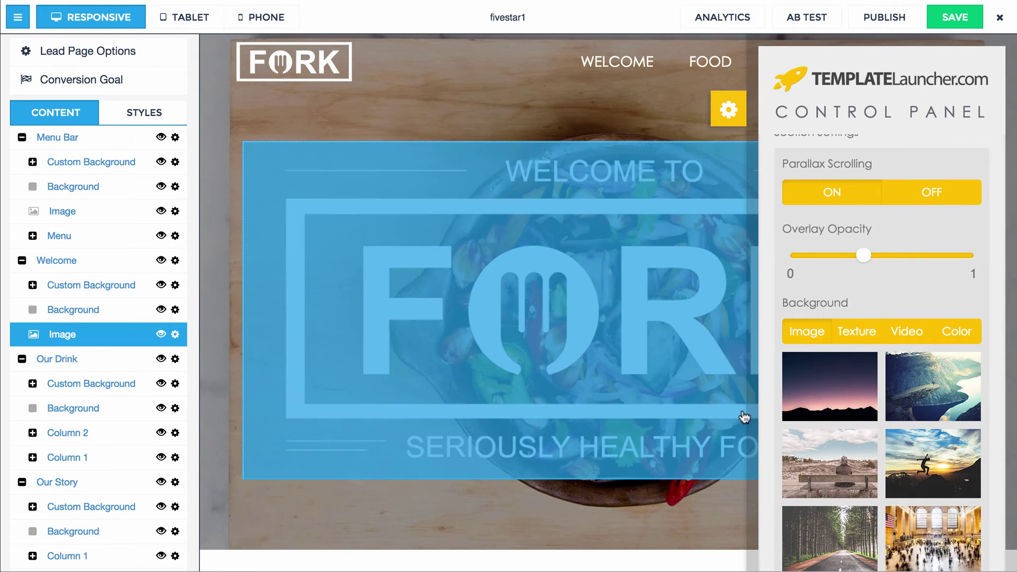
pyautogui.scroll(-3, 849, 405)
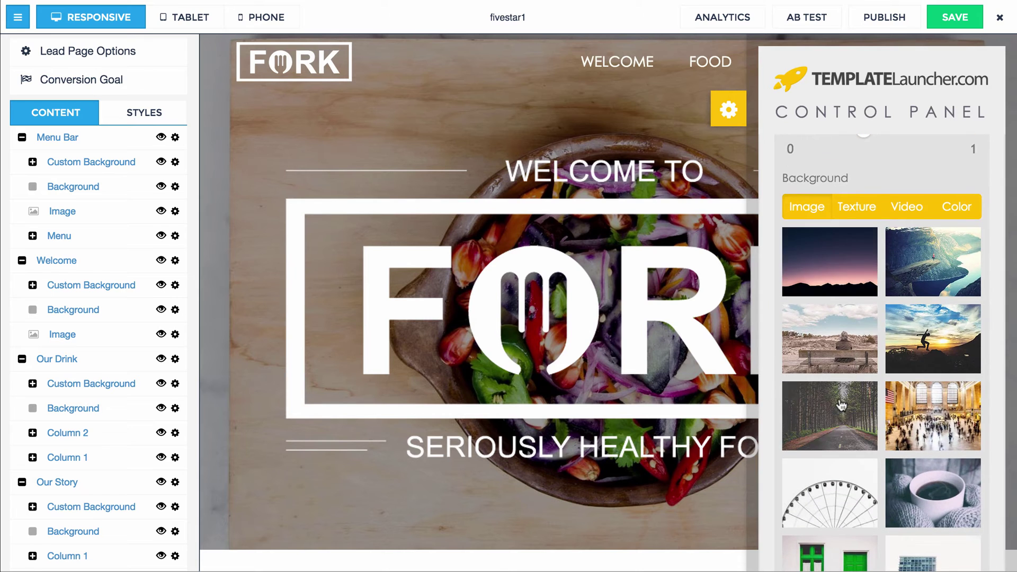
pyautogui.click(900, 356)
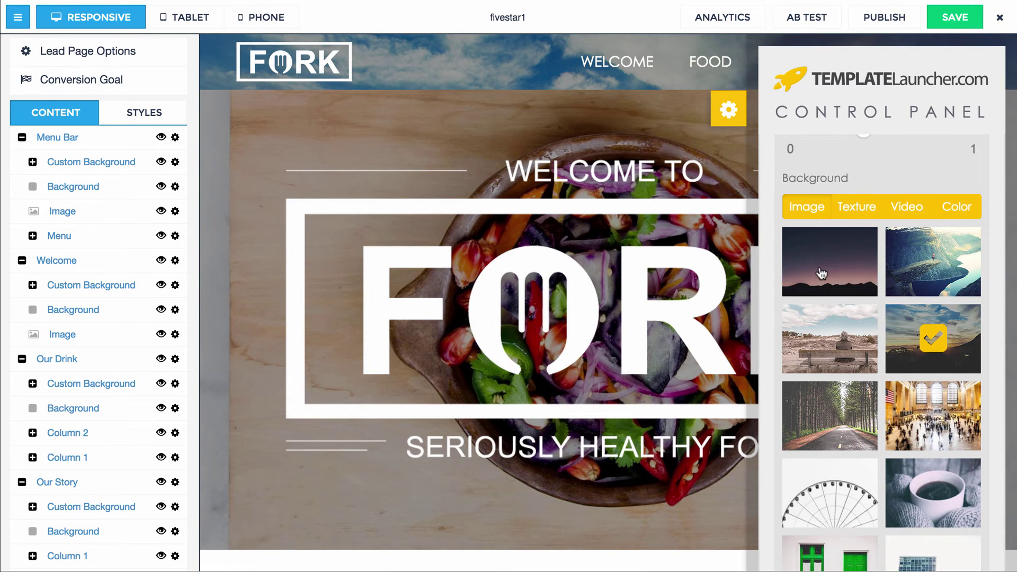
# Settle on the salad-bowl-on-wood photo as the Menu Bar background.
pyautogui.scroll(5, 837, 393)
pyautogui.scroll(-10, 837, 392)
pyautogui.scroll(-15, 838, 392)
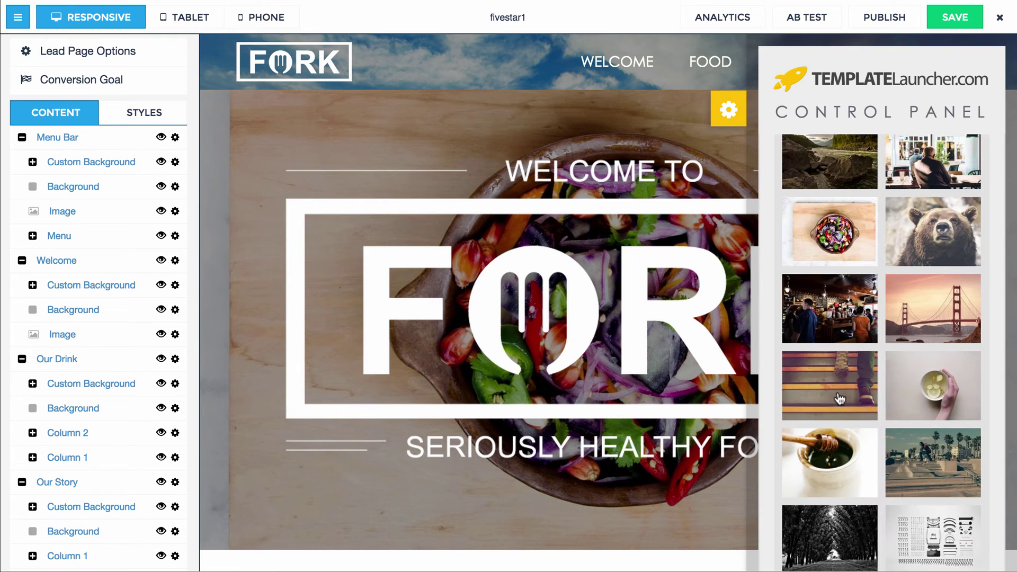
pyautogui.click(847, 254)
pyautogui.scroll(10, 858, 281)
pyautogui.scroll(8, 863, 288)
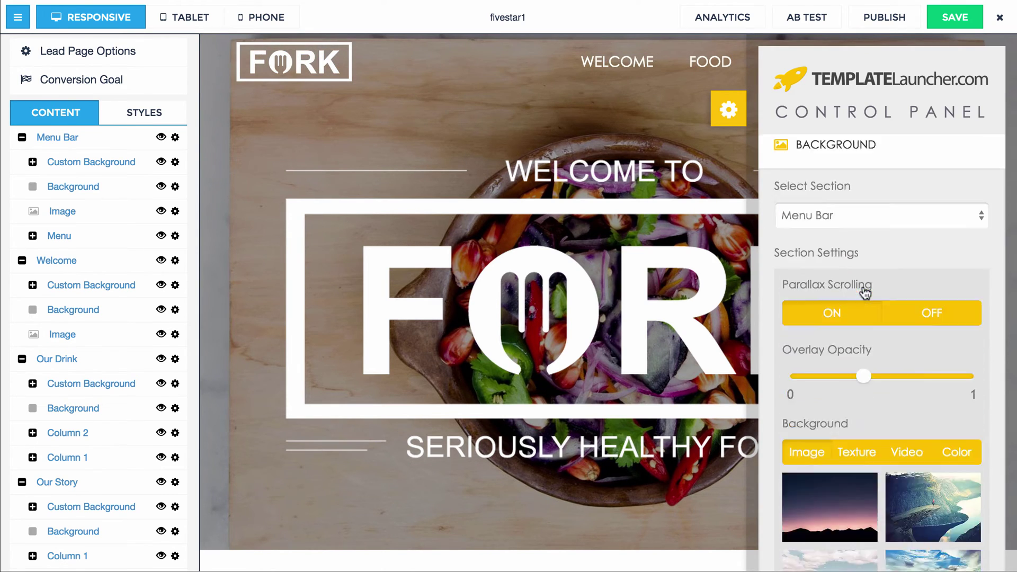
# Switch to the Welcome section and set the autumn tree video as its background.
pyautogui.click(863, 285)
pyautogui.click(845, 290)
pyautogui.scroll(-5, 879, 359)
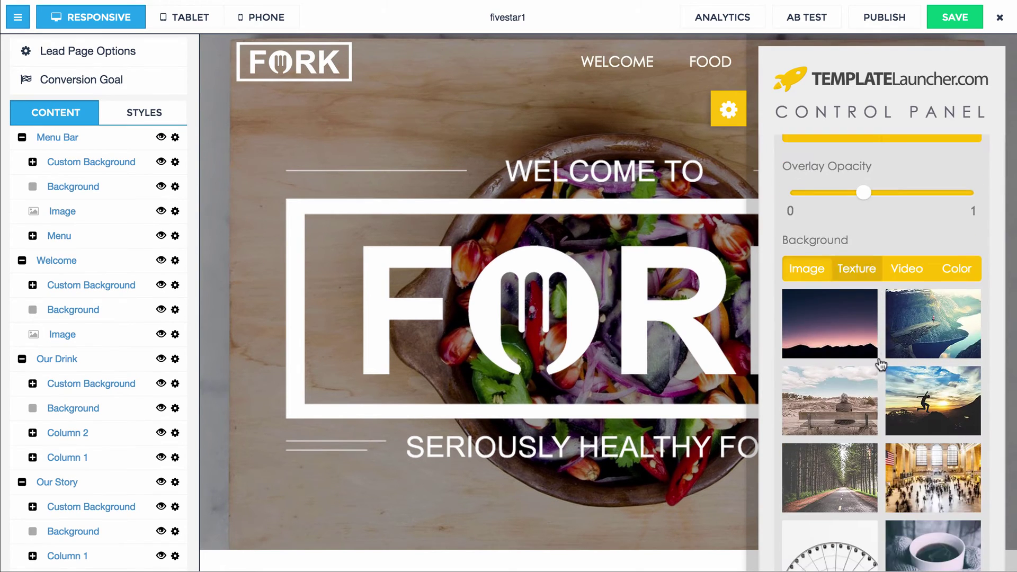
pyautogui.click(907, 268)
pyautogui.click(841, 369)
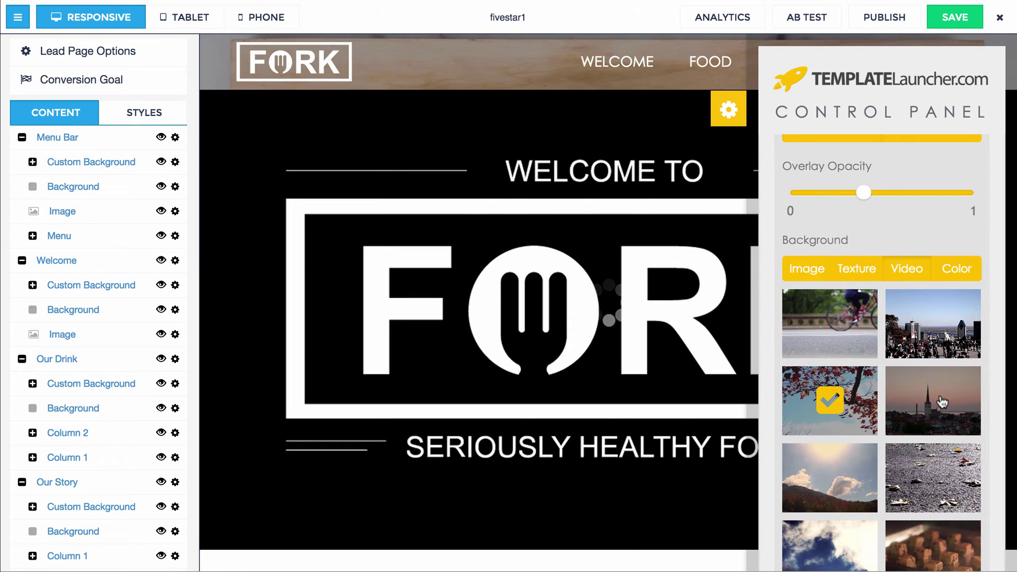
# Turn parallax scrolling off and back on, then return to the Image backgrounds.
pyautogui.scroll(-3, 609, 339)
pyautogui.scroll(3, 618, 331)
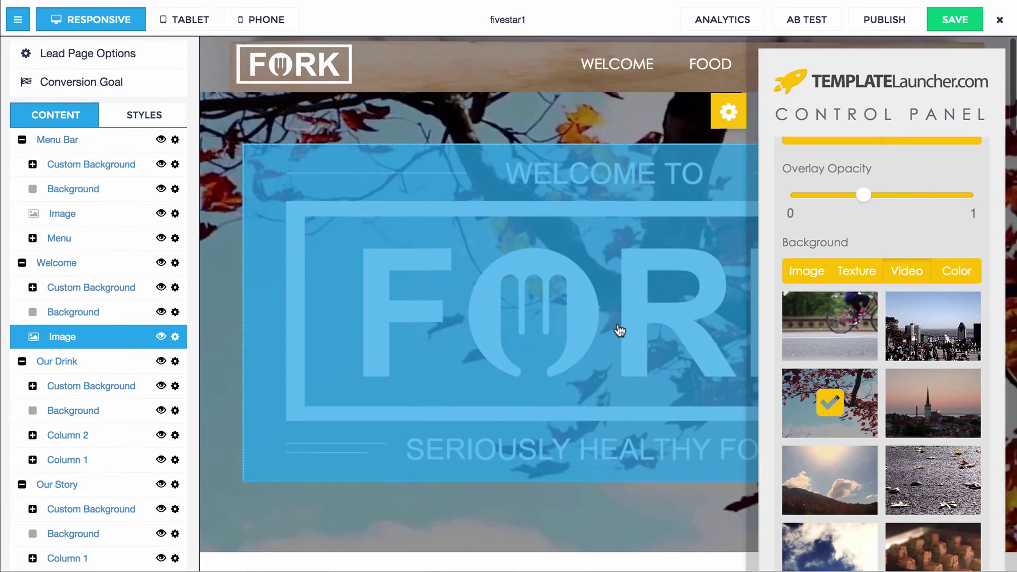
pyautogui.scroll(2, 937, 212)
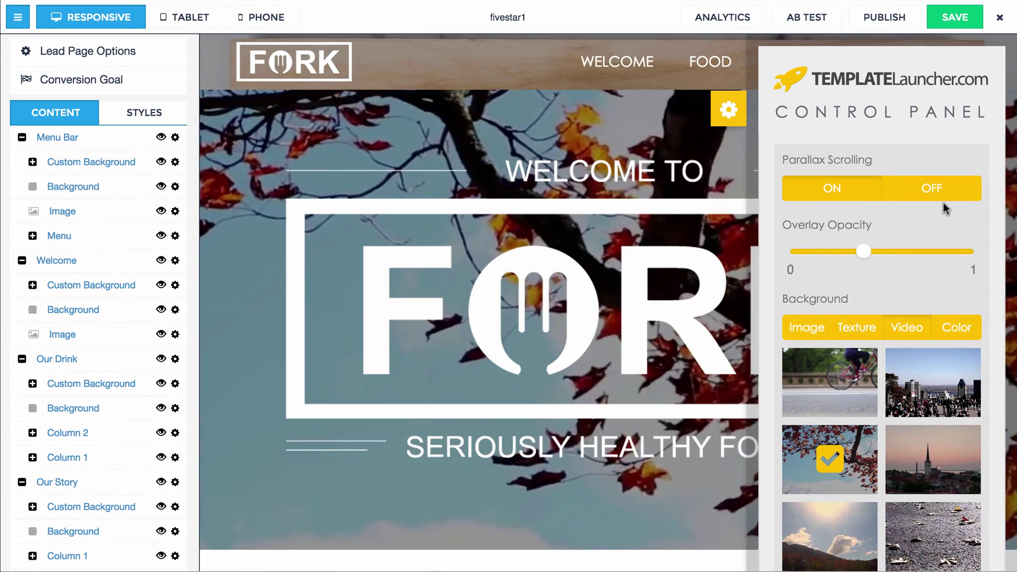
pyautogui.click(895, 188)
pyautogui.scroll(-2, 428, 274)
pyautogui.scroll(2, 428, 274)
pyautogui.click(831, 188)
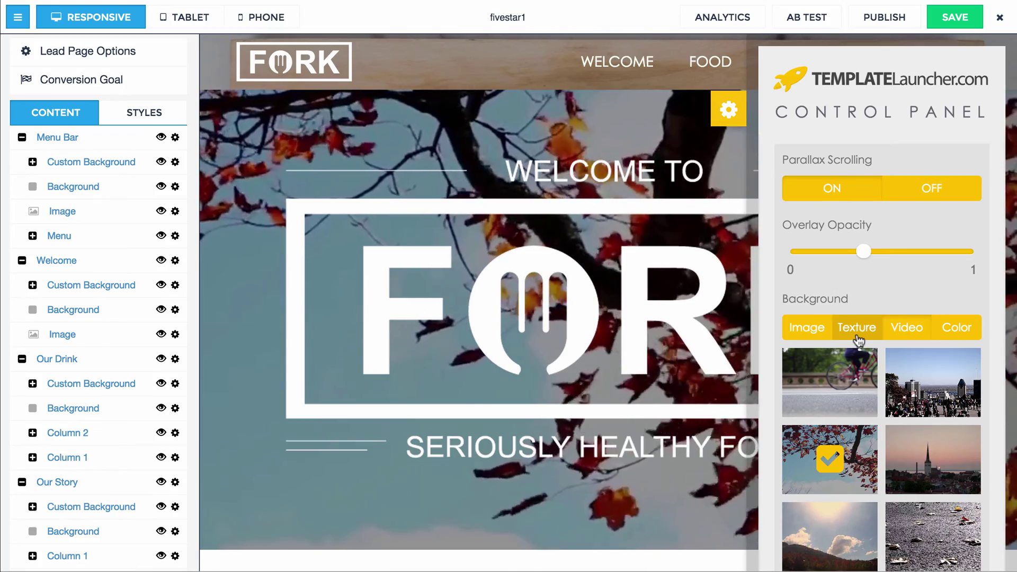
pyautogui.scroll(-1, 858, 339)
pyautogui.click(808, 309)
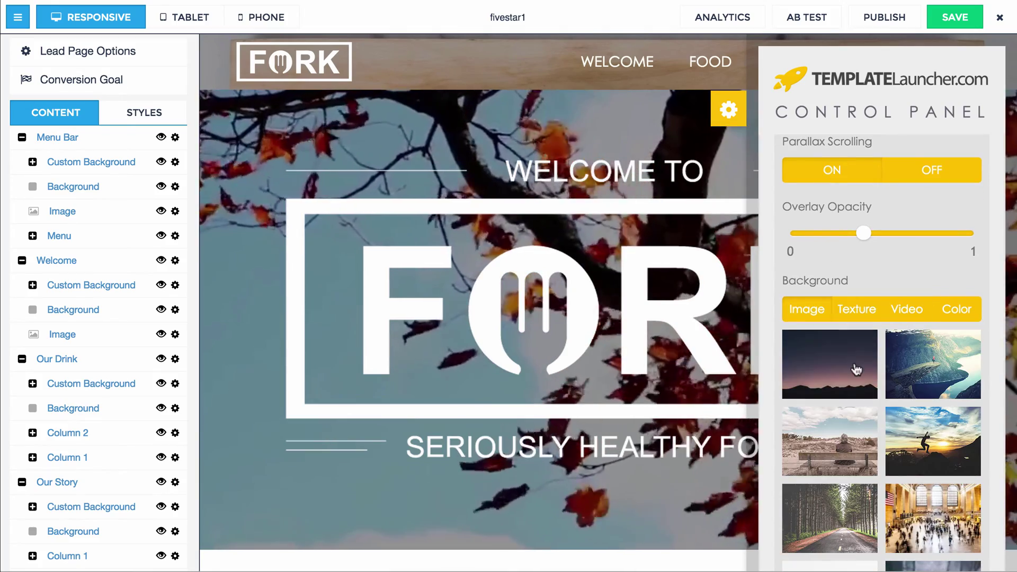
# Try the tulips, sea-grass and sparkler photos as the Welcome hero background.
pyautogui.scroll(-10, 856, 370)
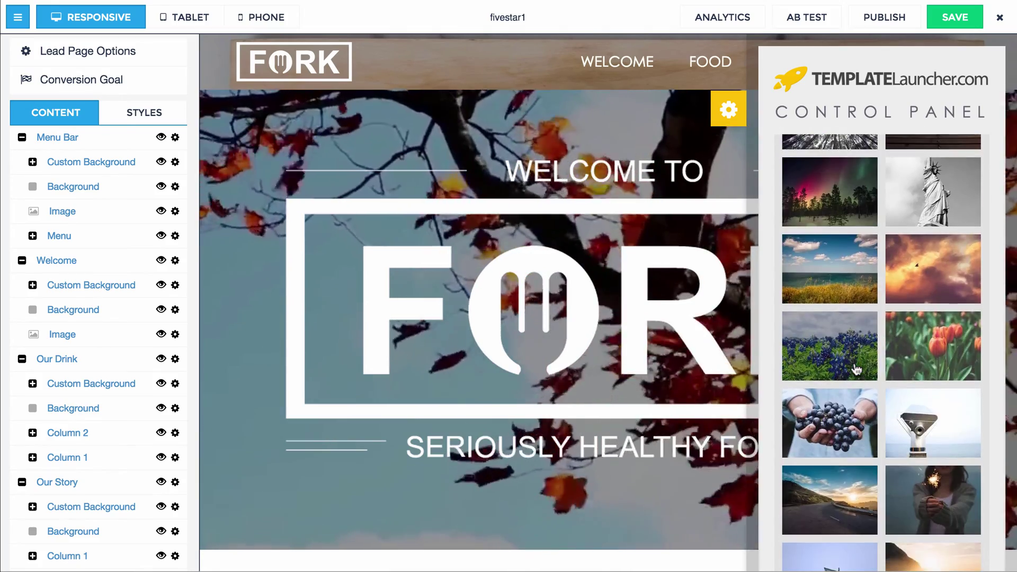
pyautogui.click(932, 344)
pyautogui.click(829, 268)
pyautogui.scroll(-1, 846, 341)
pyautogui.scroll(-2, 846, 342)
pyautogui.click(900, 402)
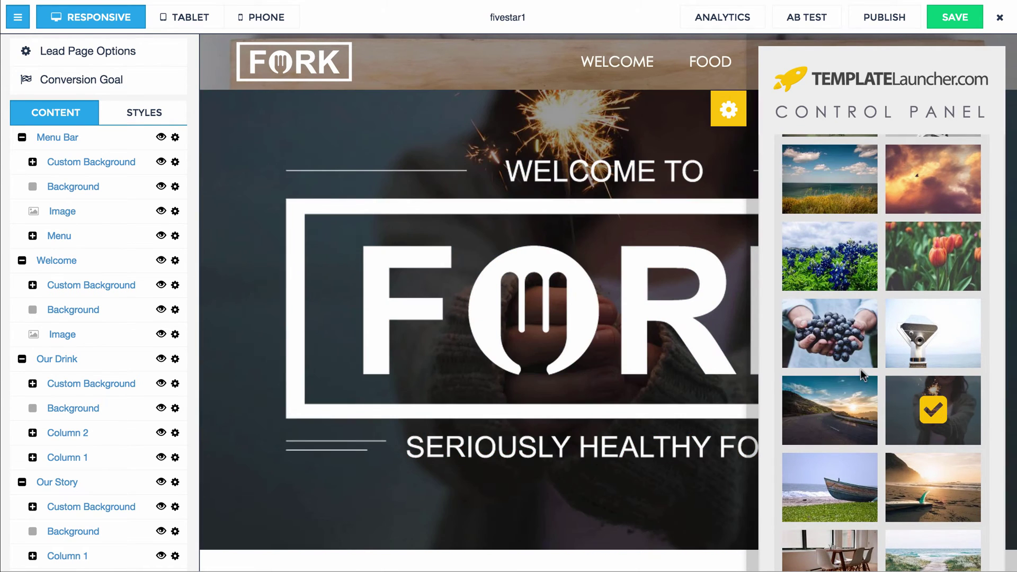
# Restore the salad-bowl photo as the Welcome background and scroll the panel back up.
pyautogui.scroll(-15, 860, 371)
pyautogui.scroll(-15, 860, 376)
pyautogui.scroll(-4, 858, 376)
pyautogui.click(839, 303)
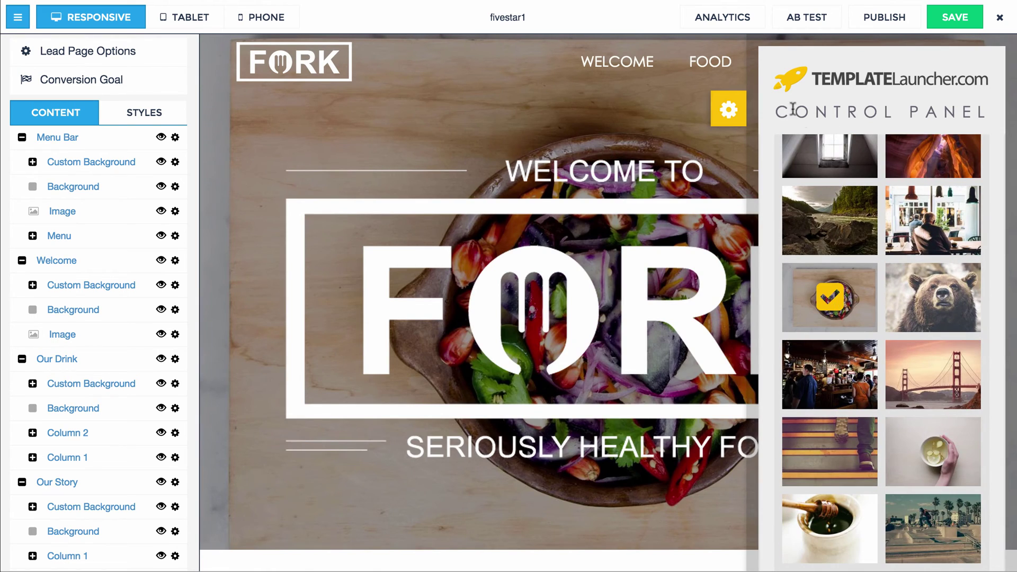
pyautogui.scroll(20, 888, 235)
pyautogui.scroll(6, 887, 236)
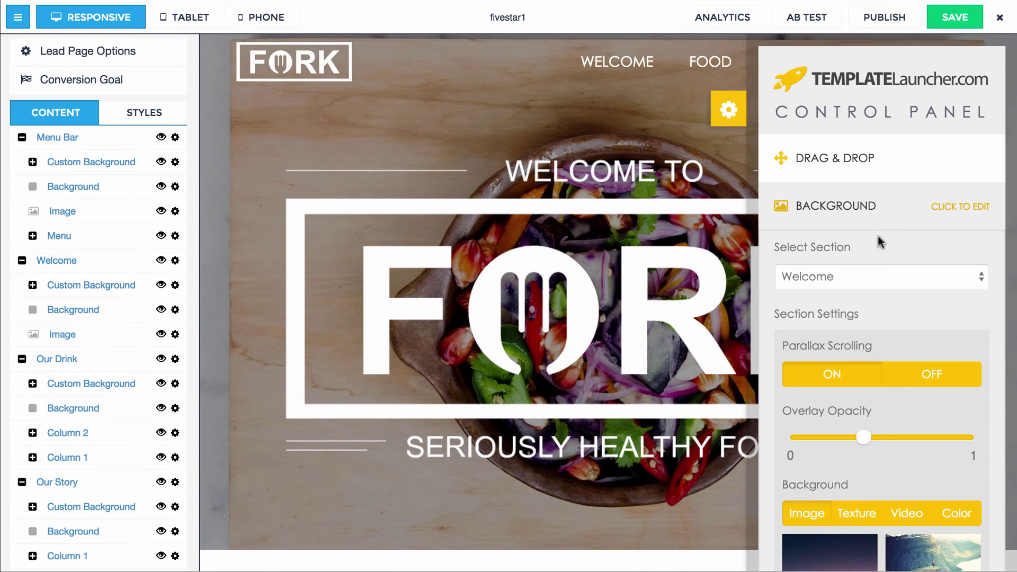
# Play the Template How-To video, then close both the video and the TemplateLauncher panel.
pyautogui.click(844, 212)
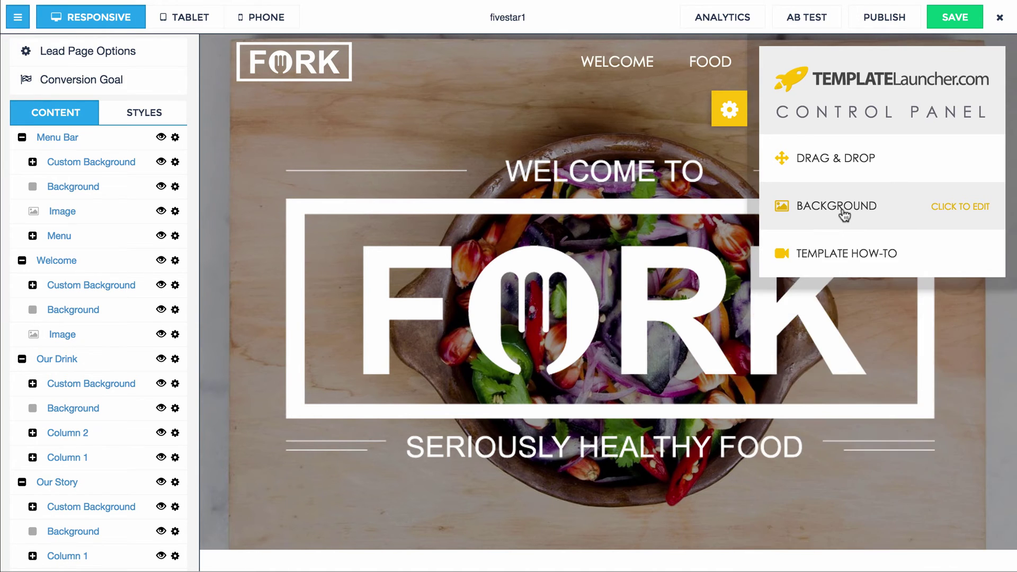
pyautogui.click(885, 258)
pyautogui.click(778, 305)
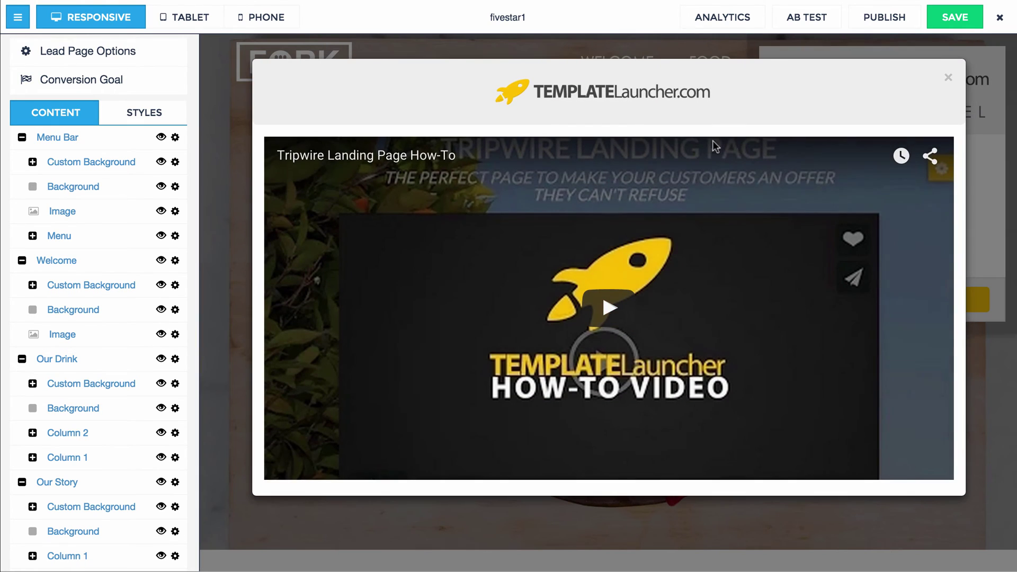
pyautogui.click(948, 81)
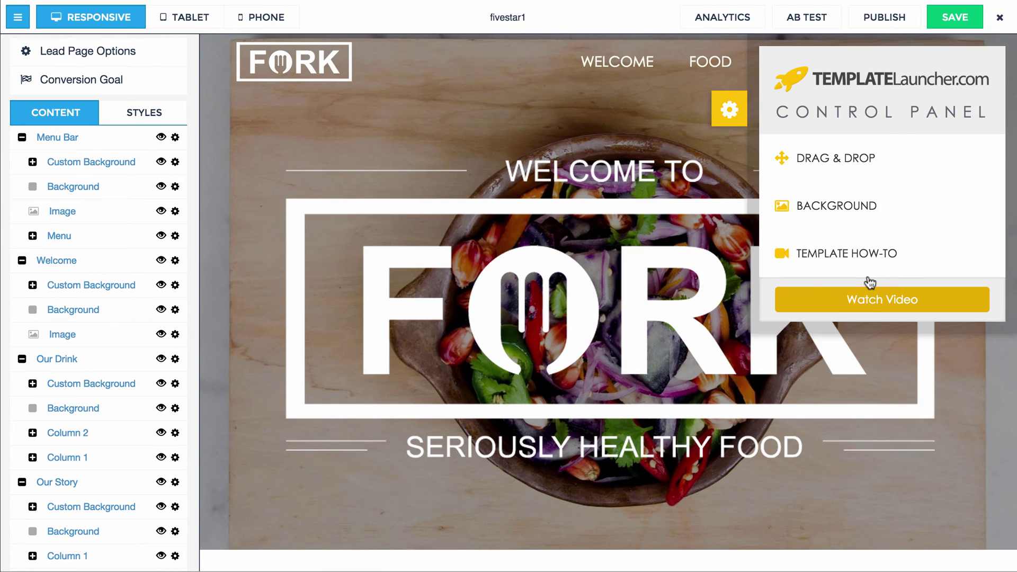
pyautogui.click(730, 114)
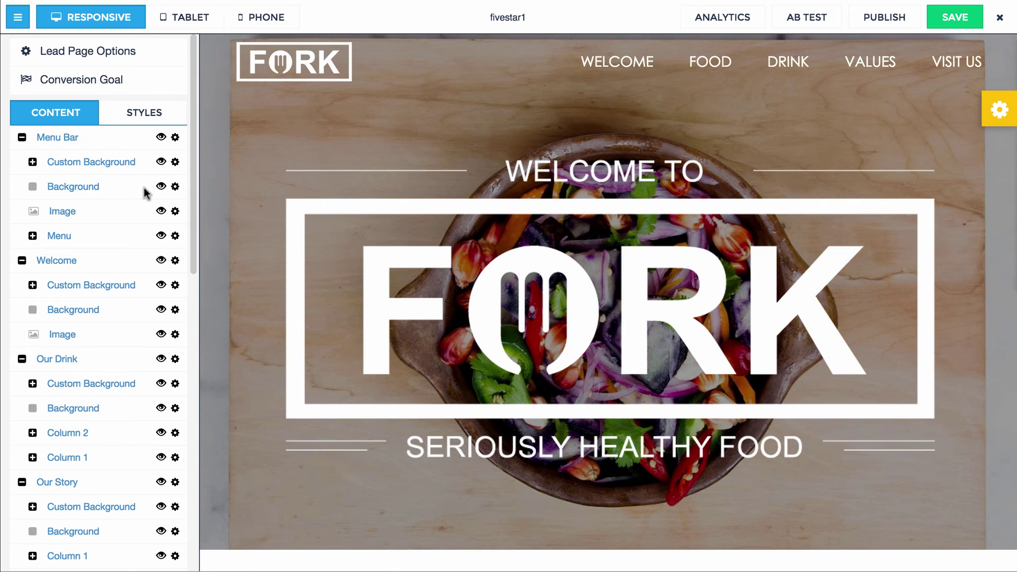
# Select the Welcome section and hide its default background layer.
pyautogui.scroll(-2, 90, 268)
pyautogui.scroll(-1, 90, 250)
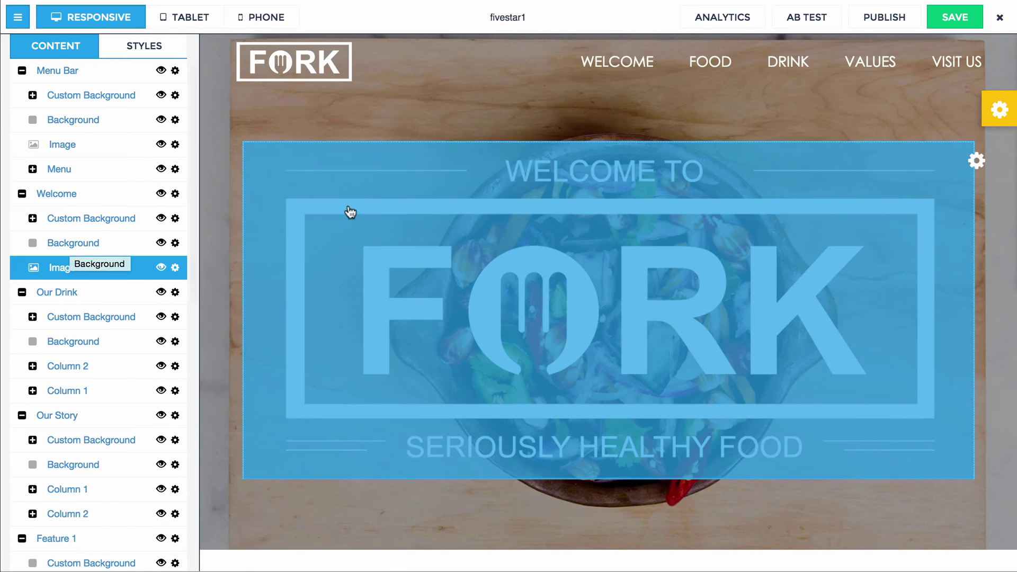
pyautogui.click(379, 126)
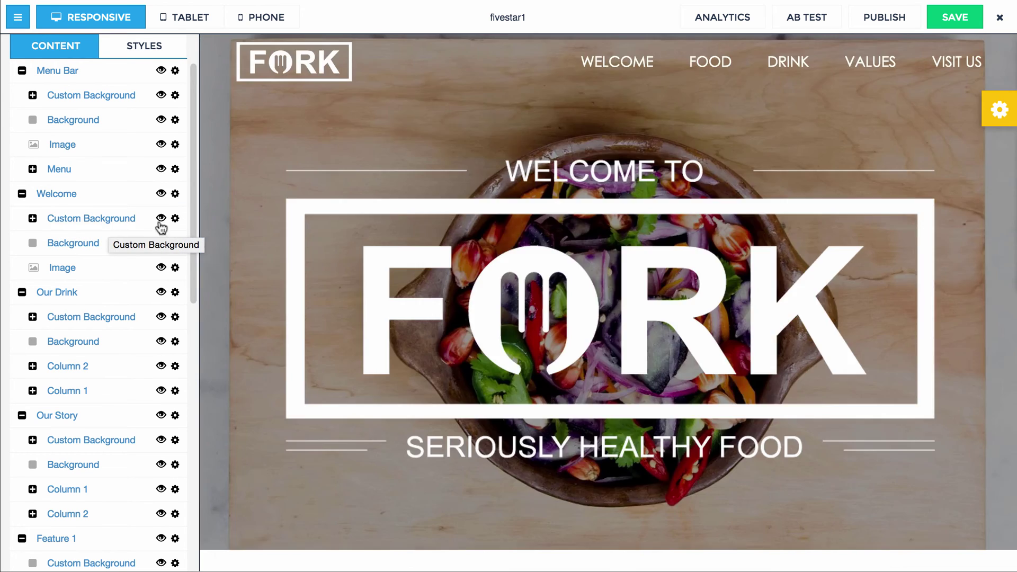
pyautogui.click(106, 221)
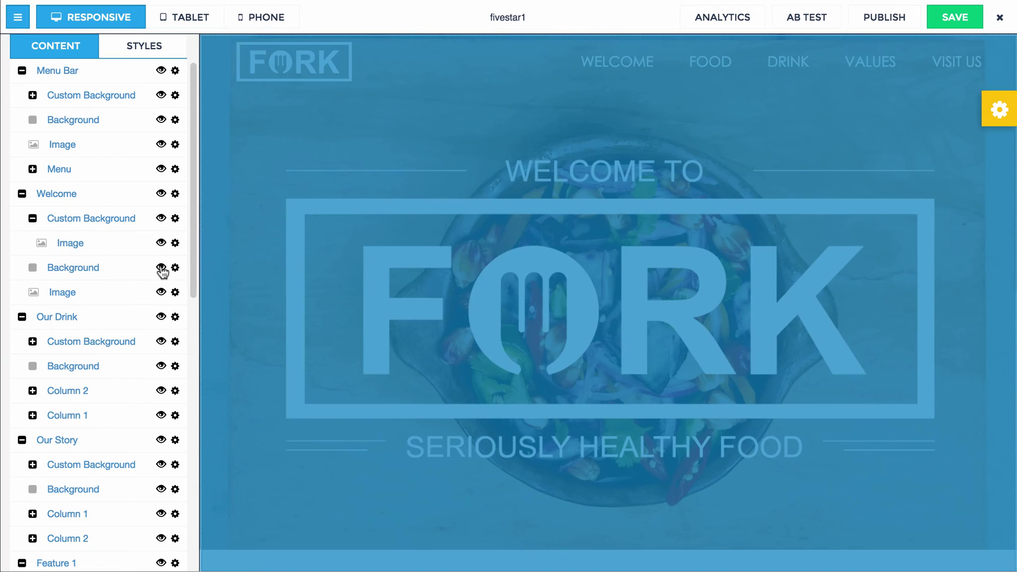
pyautogui.click(161, 267)
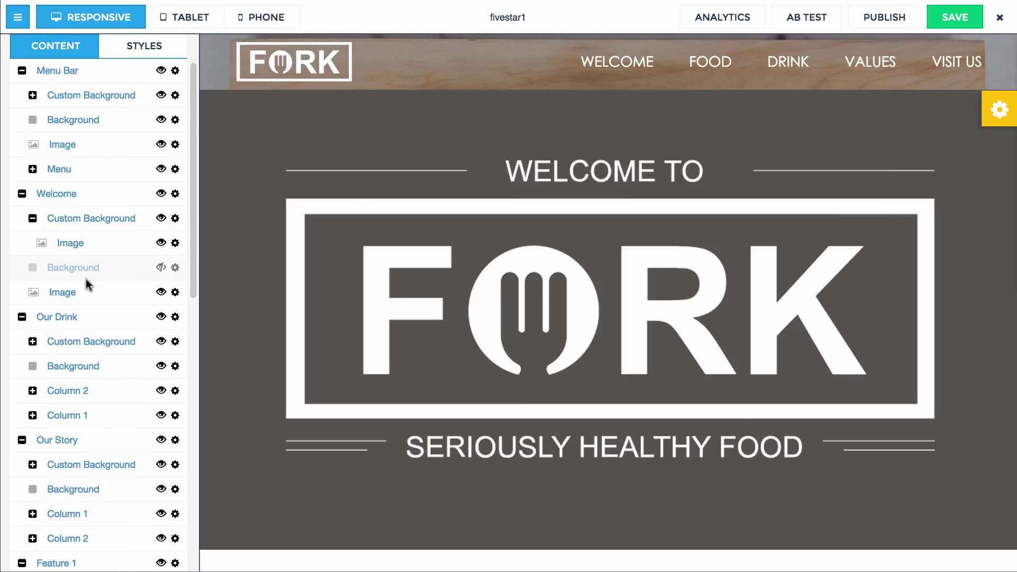
# Set the Welcome custom background image to the starry night-sky photo.
pyautogui.click(72, 245)
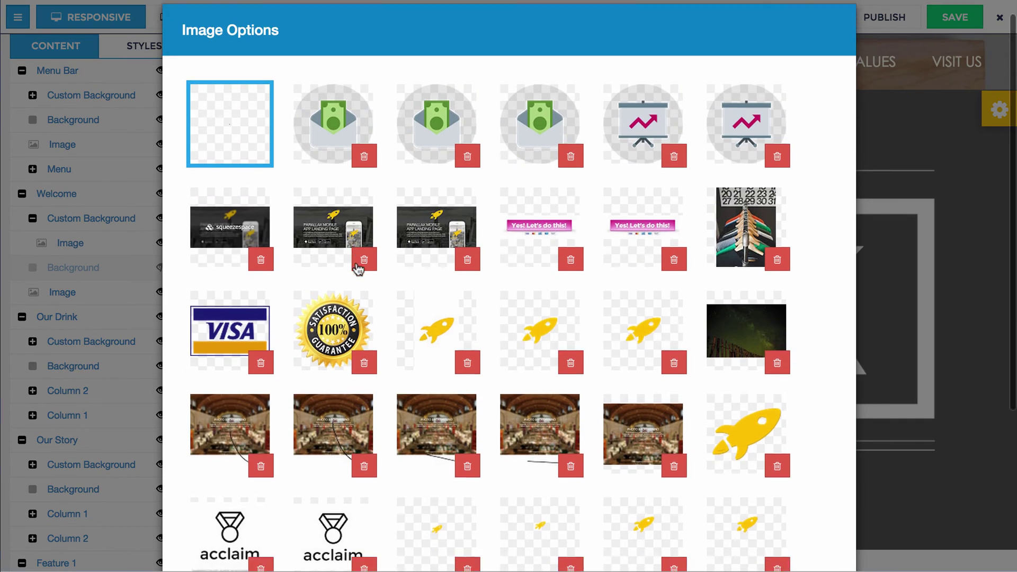
pyautogui.scroll(-5, 318, 370)
pyautogui.scroll(3, 715, 398)
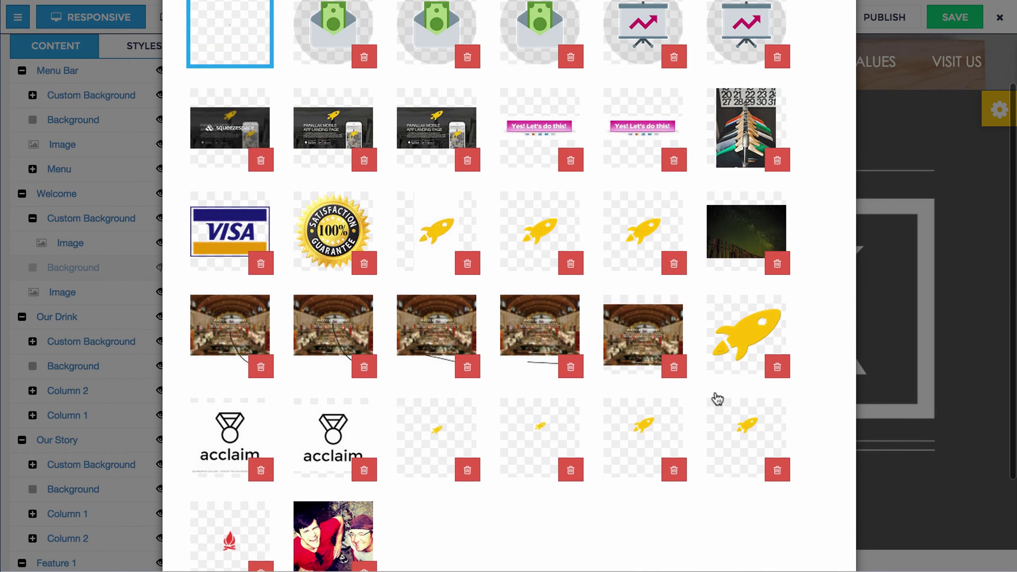
pyautogui.click(719, 268)
pyautogui.scroll(-3, 720, 382)
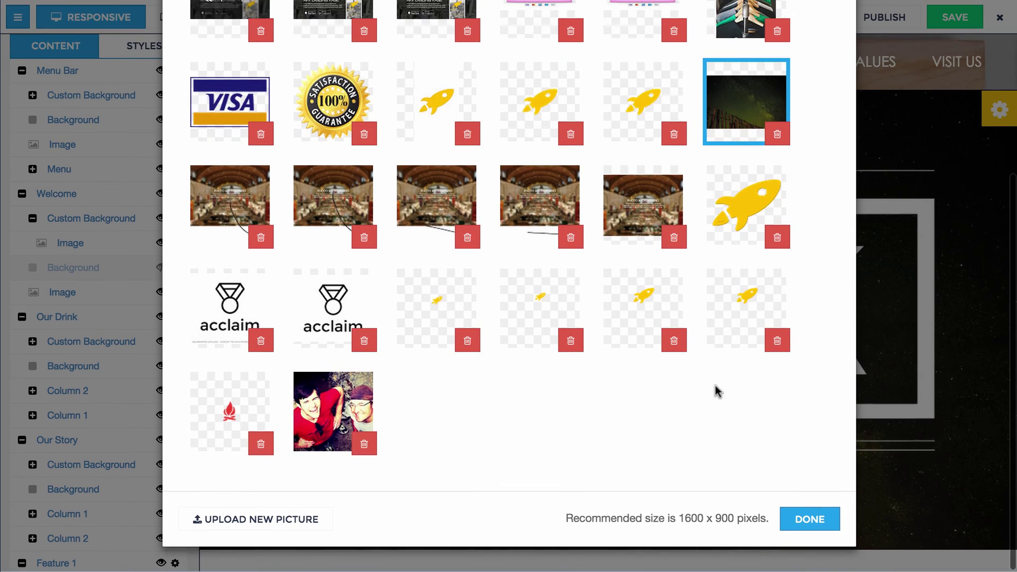
pyautogui.click(803, 530)
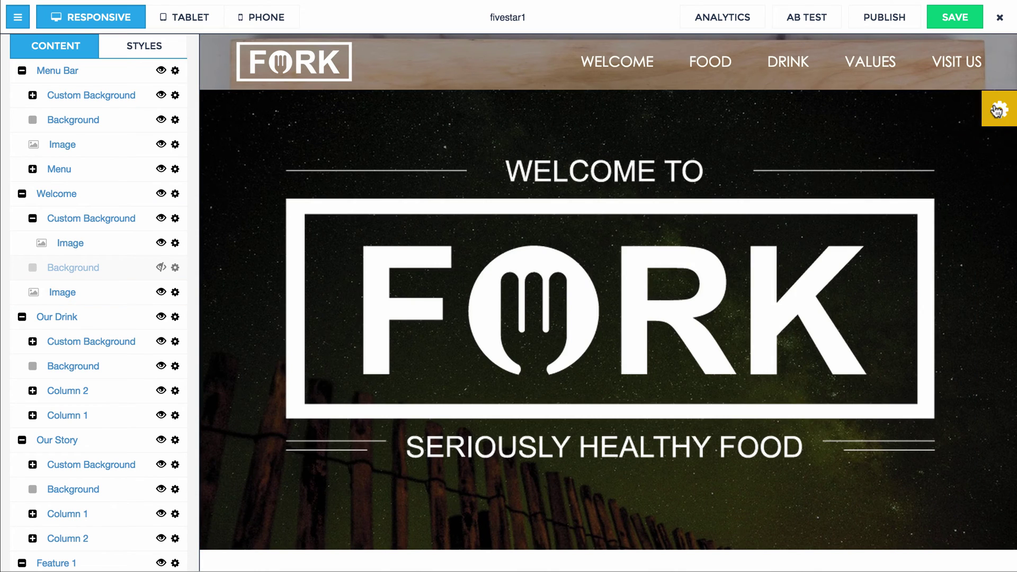
pyautogui.click(1000, 109)
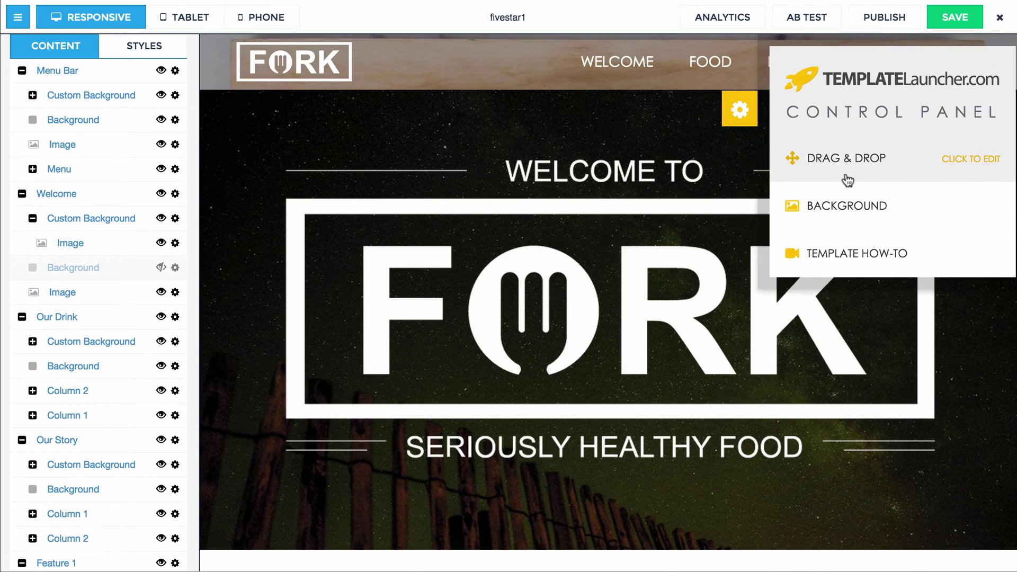
# Set the hero overlay opacity to 0 and toggle parallax off and back on.
pyautogui.click(880, 204)
pyautogui.scroll(-3, 895, 223)
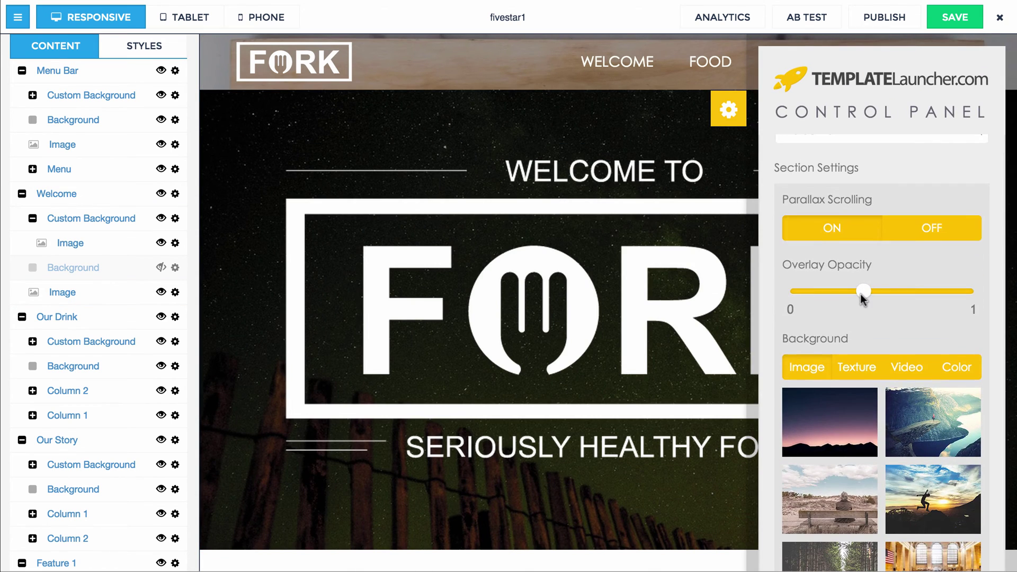
pyautogui.moveTo(863, 290); pyautogui.dragTo(694, 291)
pyautogui.scroll(1, 892, 262)
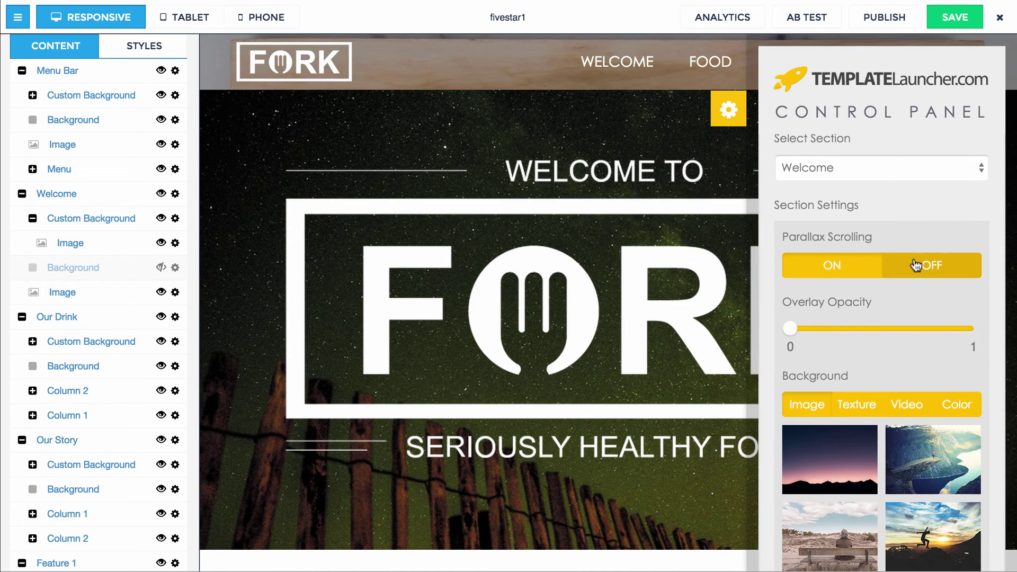
pyautogui.click(916, 265)
pyautogui.scroll(-3, 631, 284)
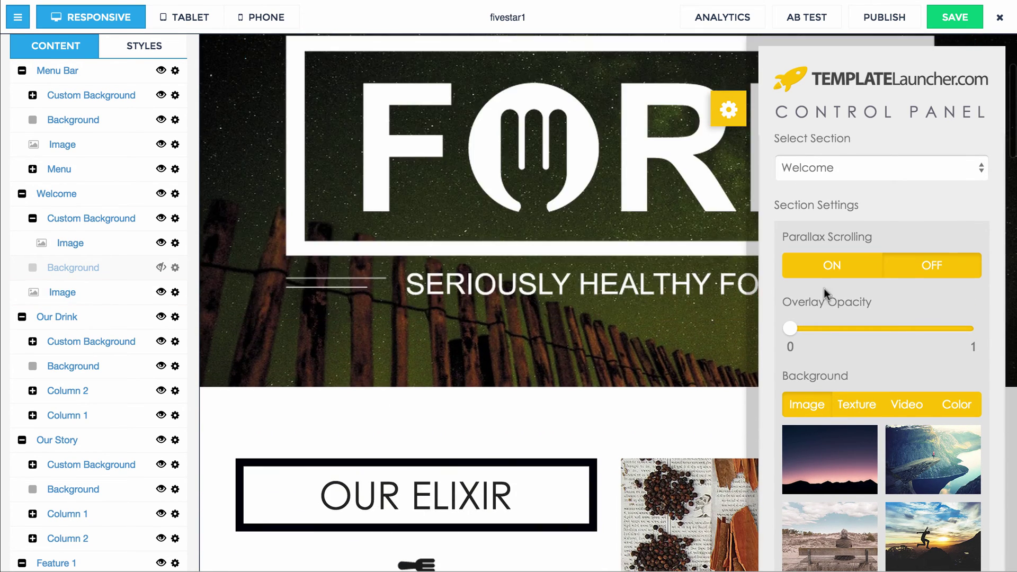
pyautogui.click(796, 261)
# Close the TemplateLauncher panel and hide the Welcome custom background layer.
pyautogui.scroll(2, 654, 317)
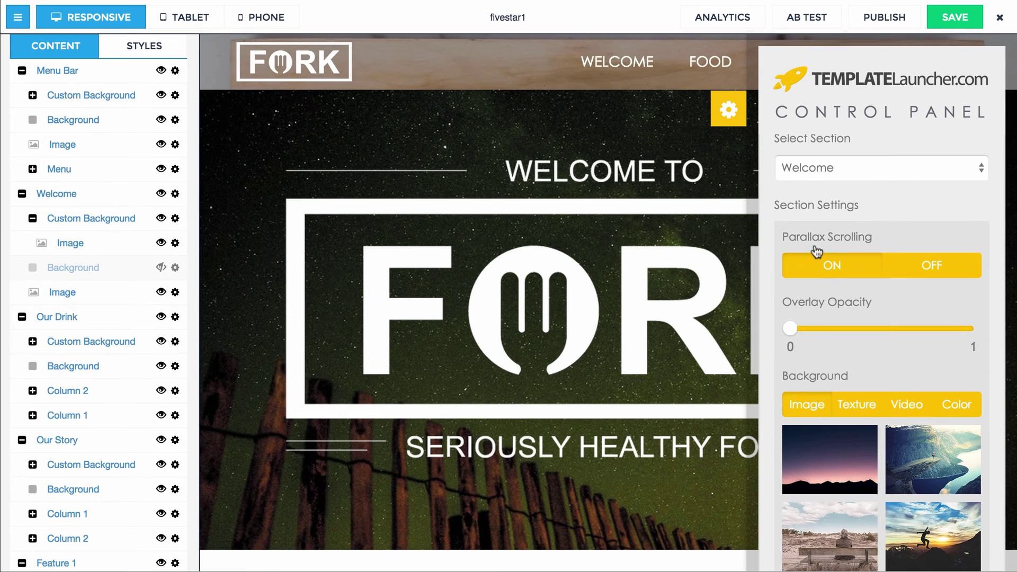
pyautogui.scroll(3, 840, 238)
pyautogui.click(843, 210)
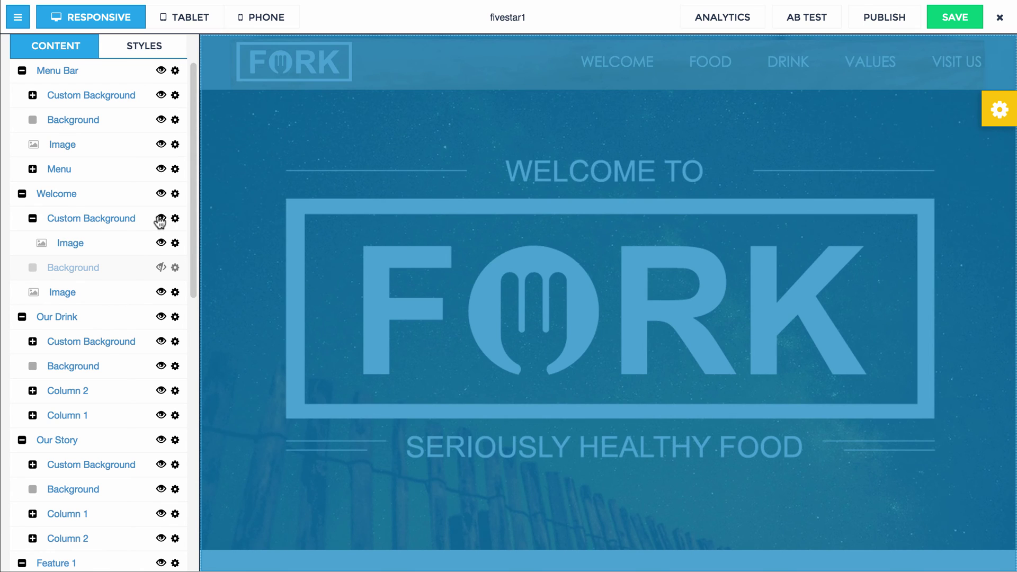
pyautogui.click(160, 219)
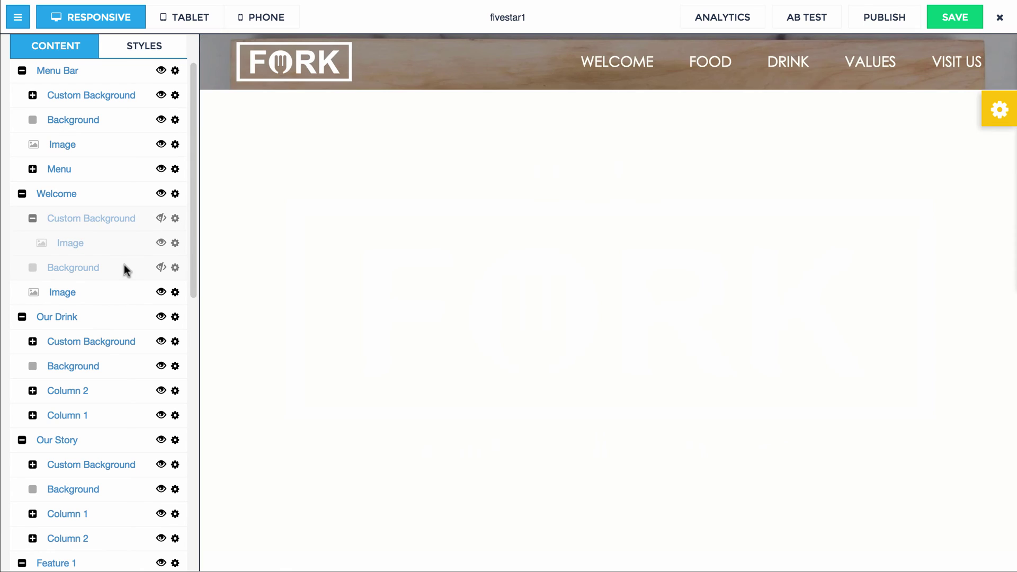
# In Styles, set the Welcome background colour to red #e81717.
pyautogui.scroll(3, 159, 183)
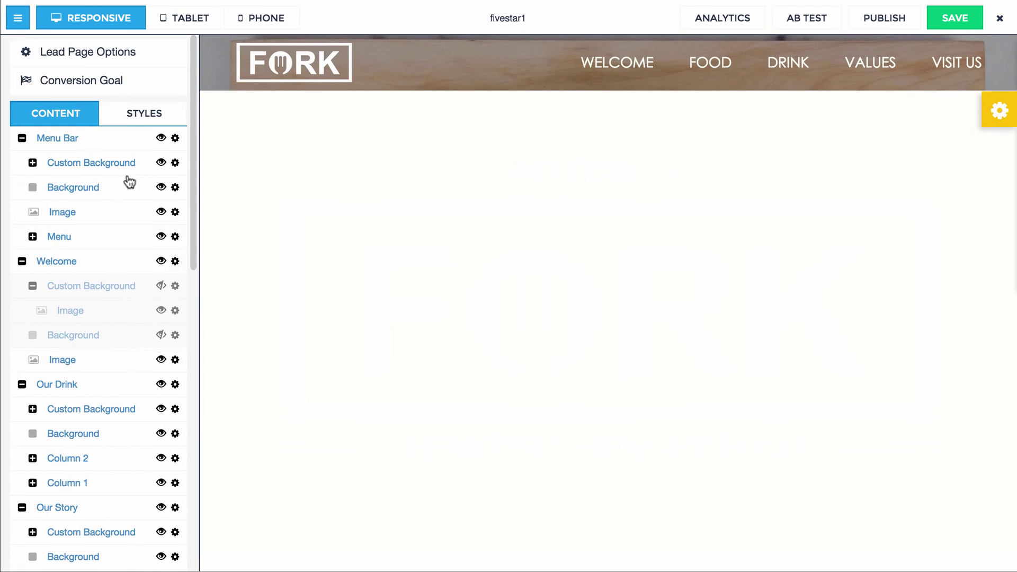
pyautogui.click(138, 116)
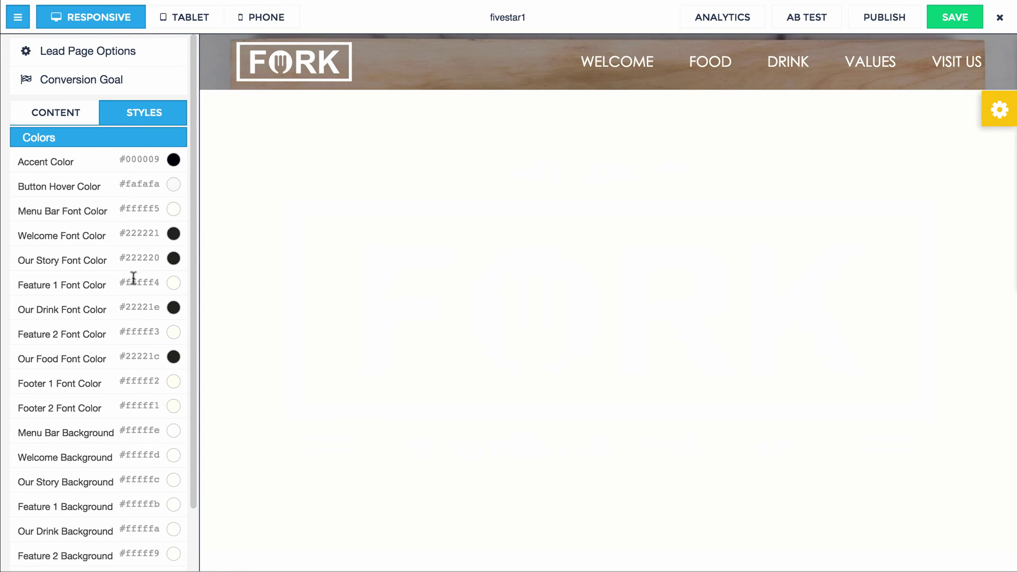
pyautogui.scroll(-3, 133, 278)
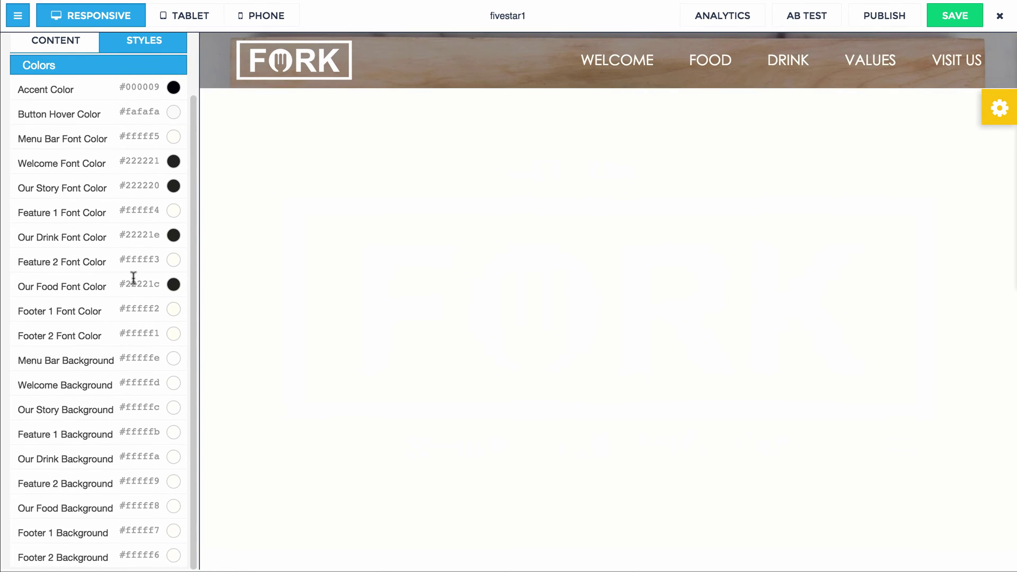
pyautogui.click(141, 387)
pyautogui.click(178, 251)
pyautogui.click(156, 263)
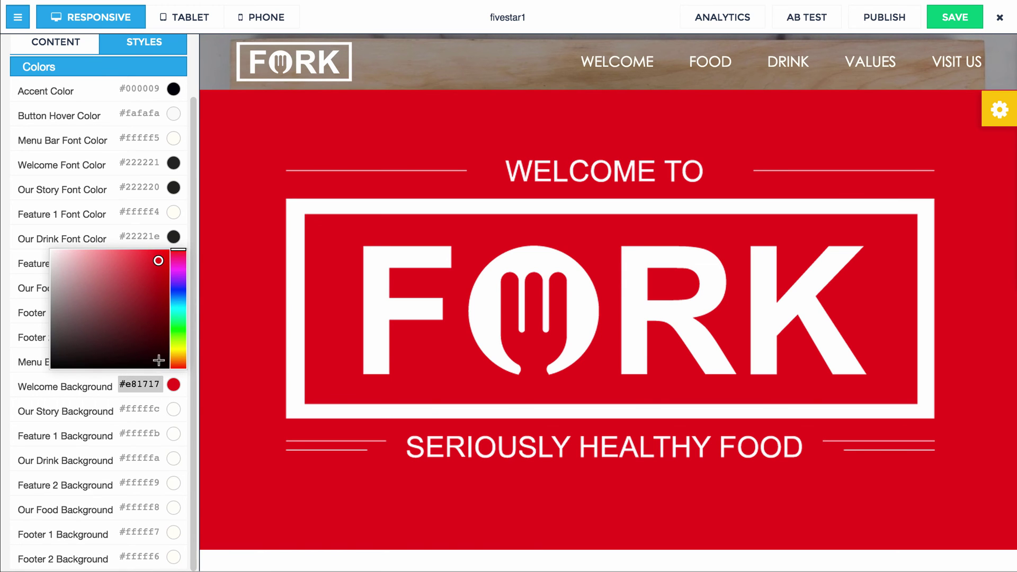
pyautogui.click(78, 374)
pyautogui.scroll(-8, 237, 341)
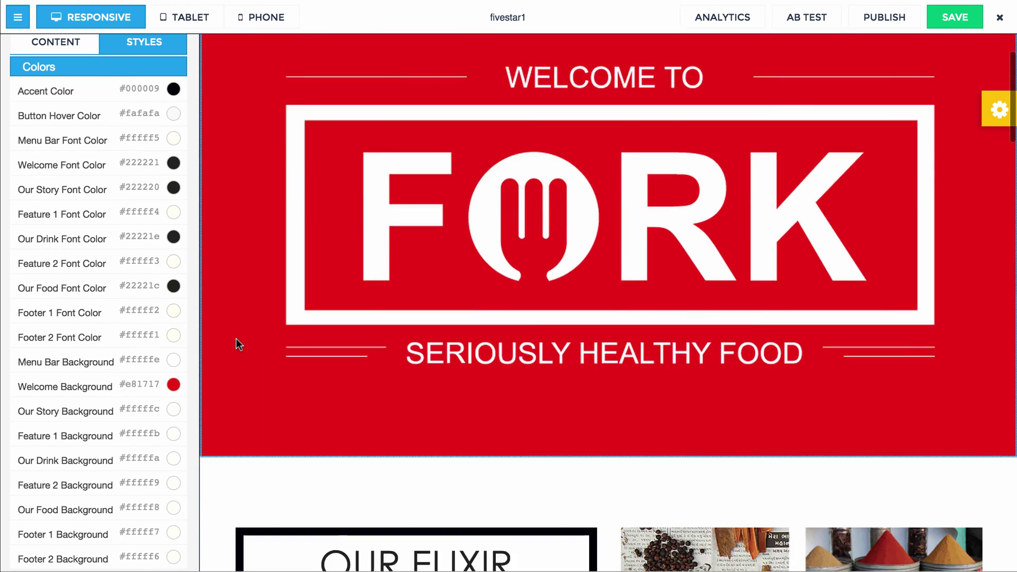
pyautogui.scroll(-20, 236, 338)
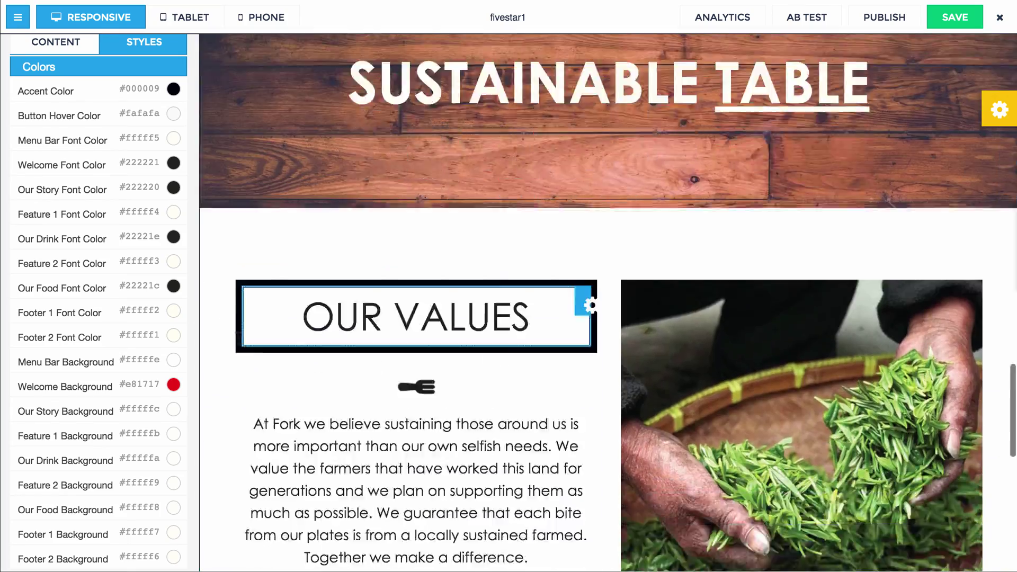
pyautogui.scroll(20, 237, 338)
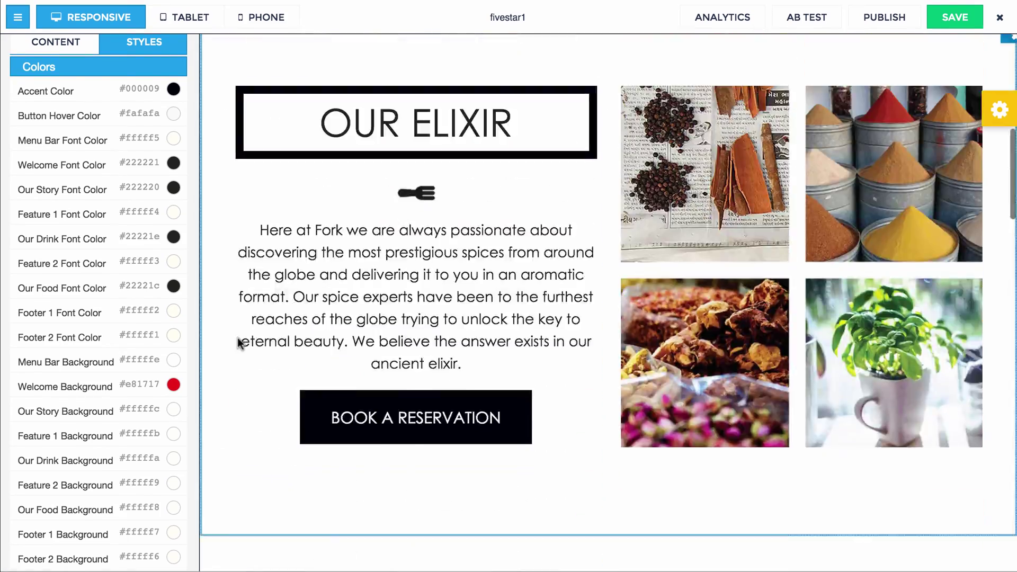
pyautogui.scroll(-18, 237, 338)
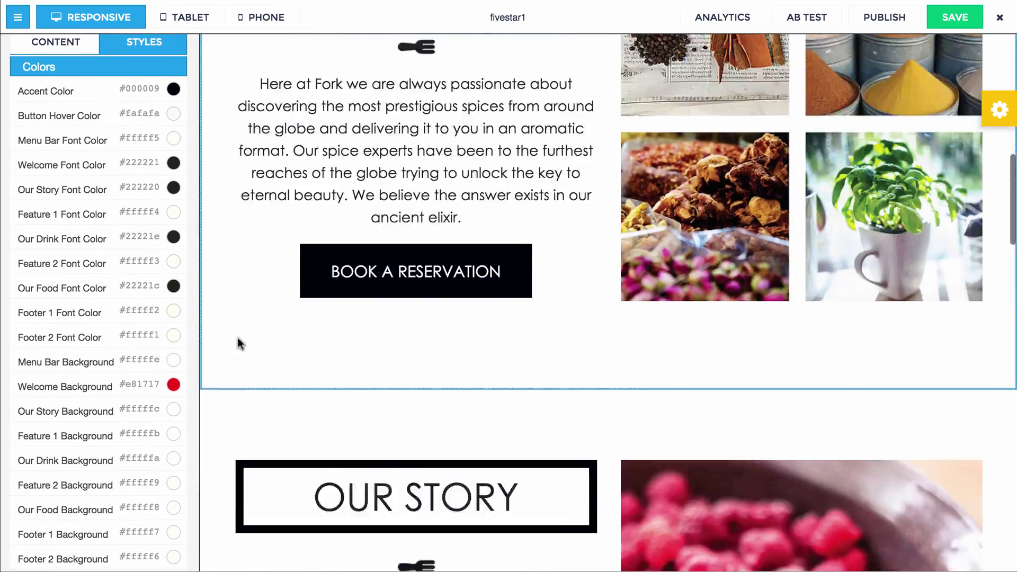
pyautogui.scroll(-20, 237, 344)
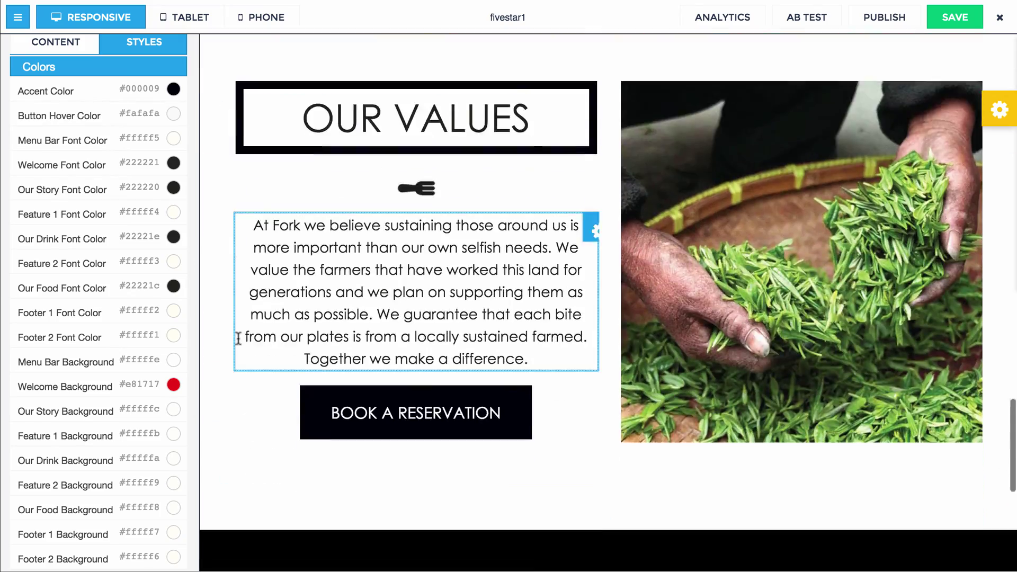
pyautogui.scroll(-2, 238, 338)
pyautogui.scroll(20, 238, 338)
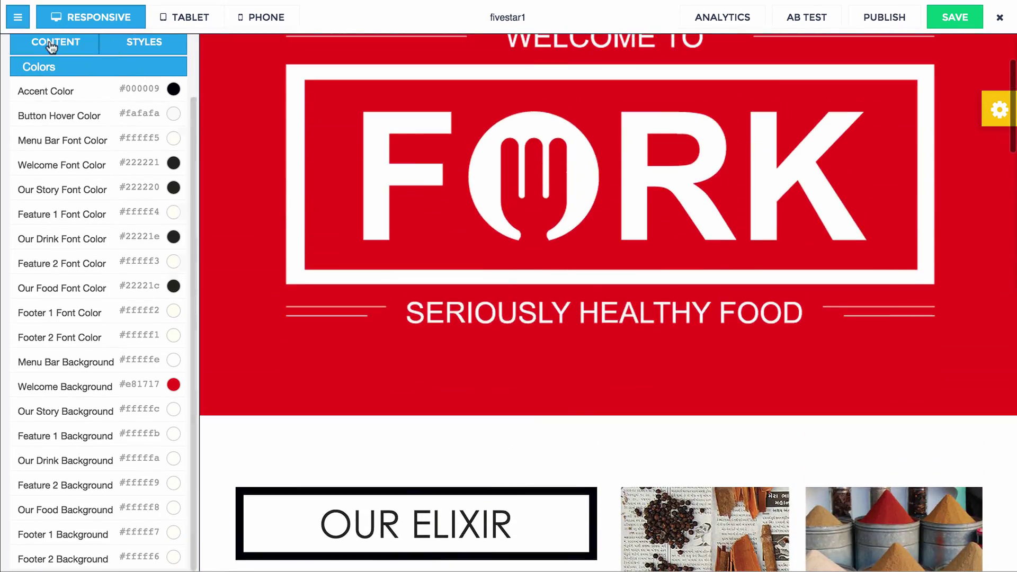
# In the Content structure, hide the Welcome section and then show it again.
pyautogui.click(53, 42)
pyautogui.scroll(5, 265, 223)
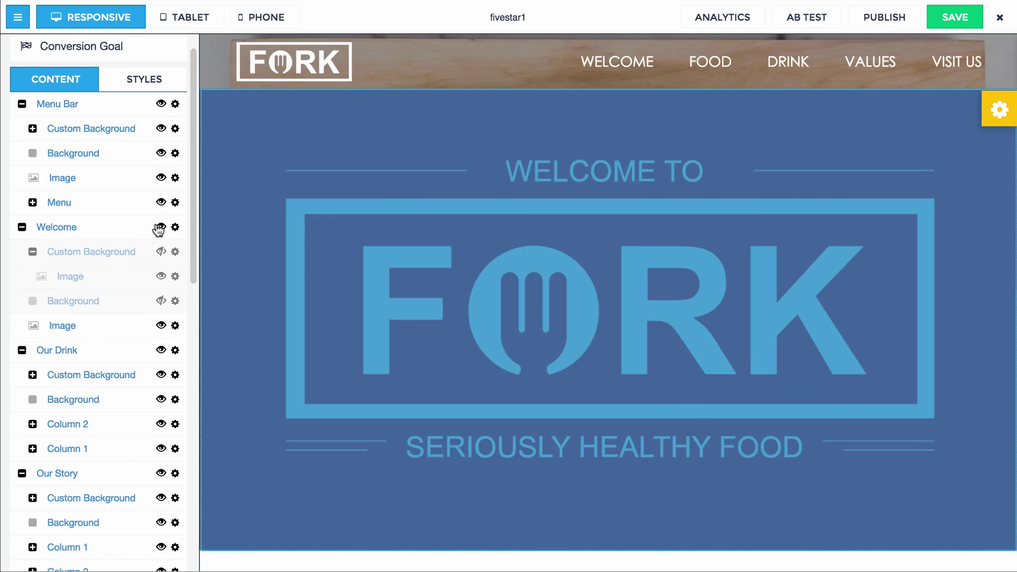
pyautogui.click(159, 228)
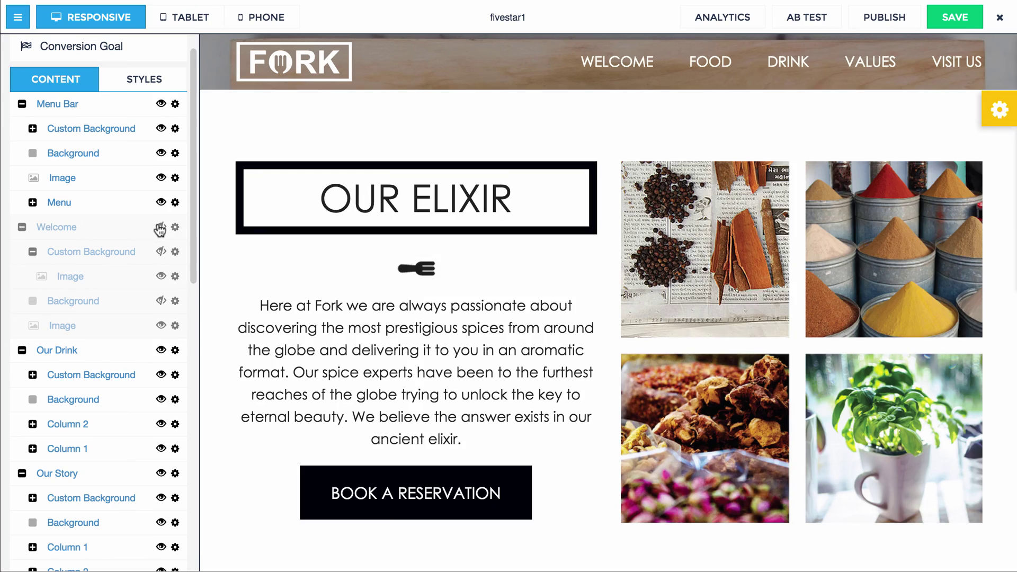
pyautogui.scroll(-15, 255, 254)
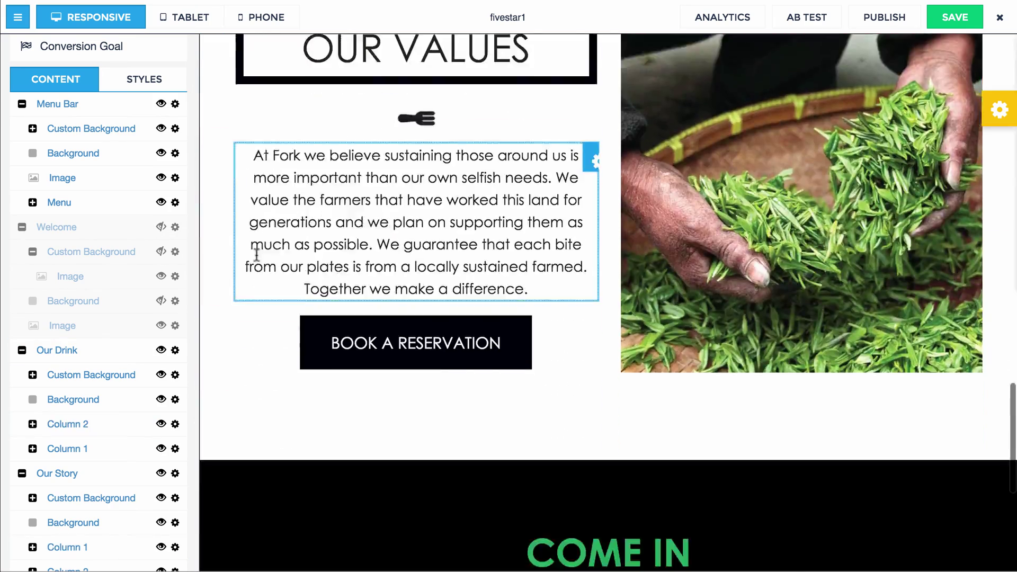
pyautogui.scroll(15, 255, 254)
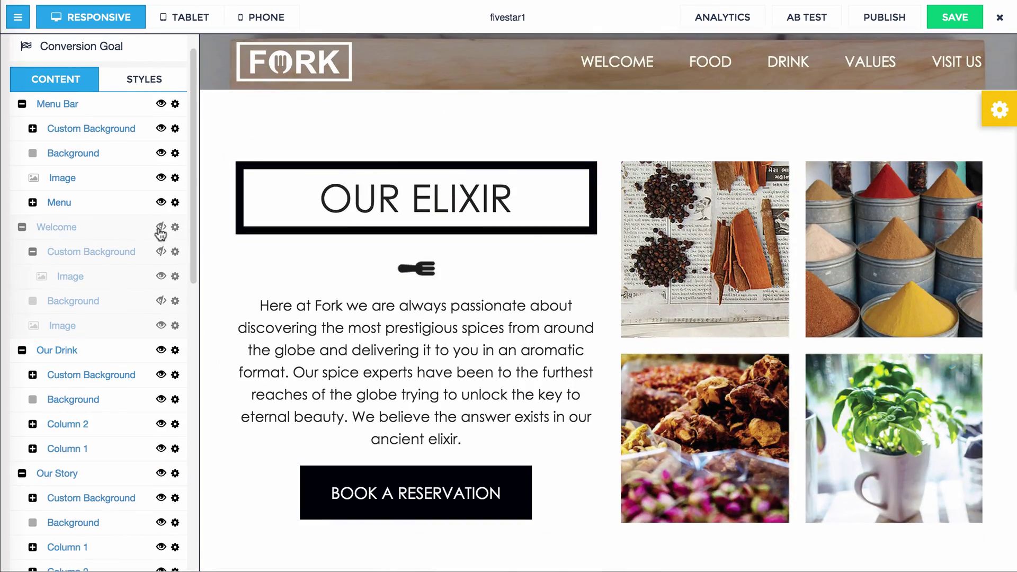
pyautogui.click(161, 229)
# Hide and reshow Our Drink's Column 2, then select the Our Drink section.
pyautogui.scroll(-5, 302, 356)
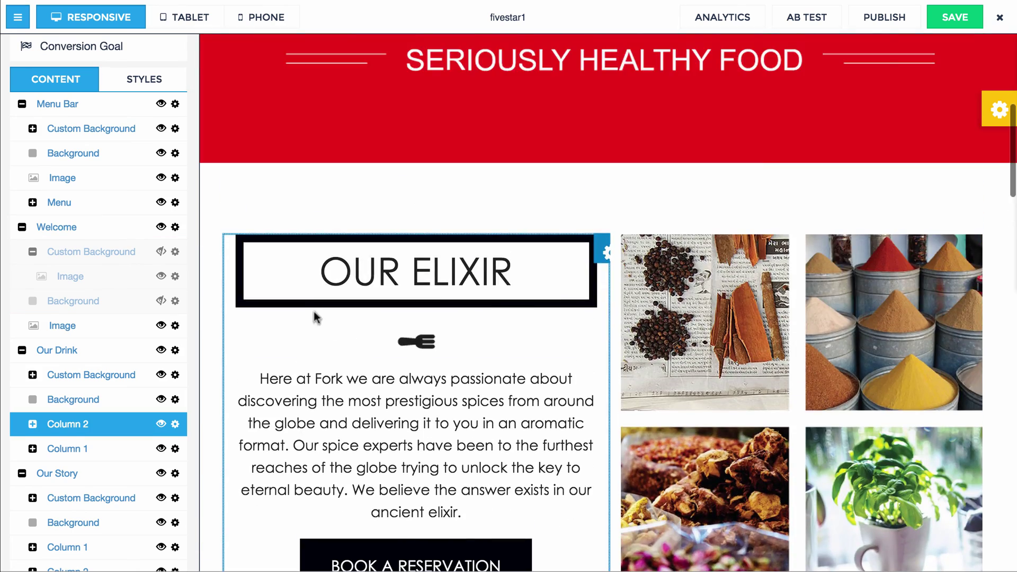
pyautogui.scroll(-2, 106, 371)
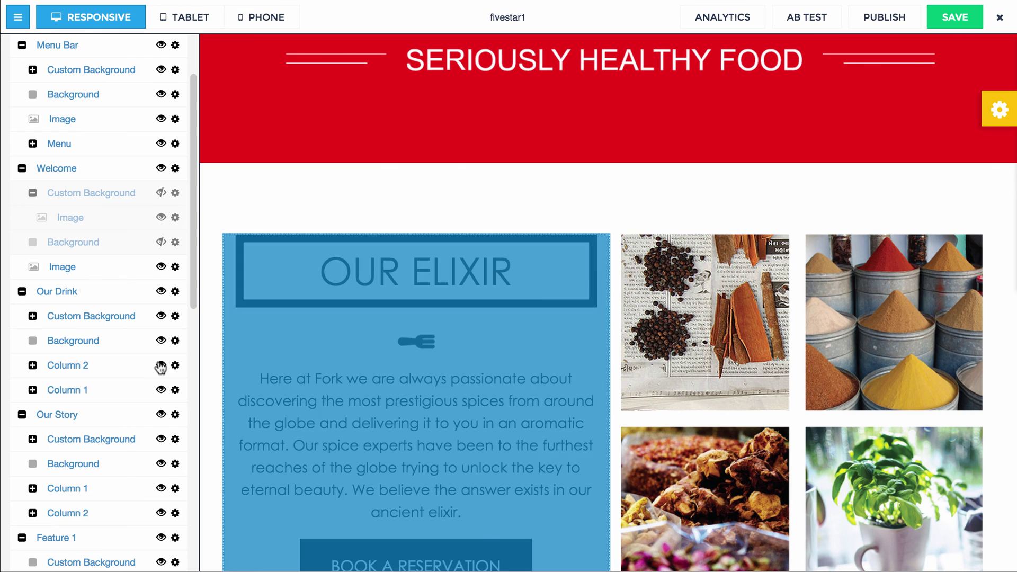
pyautogui.click(161, 365)
pyautogui.scroll(-5, 323, 308)
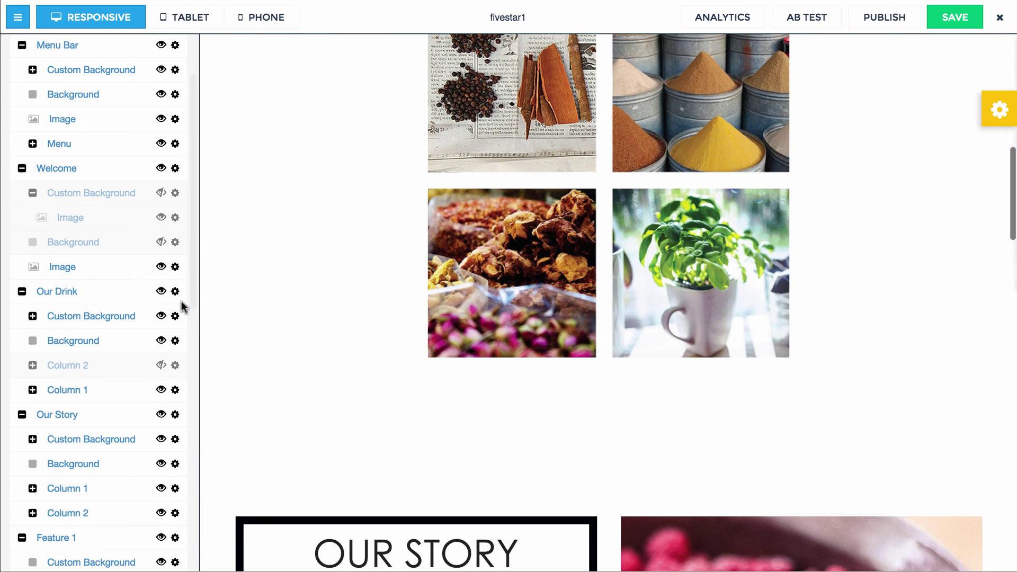
pyautogui.click(160, 365)
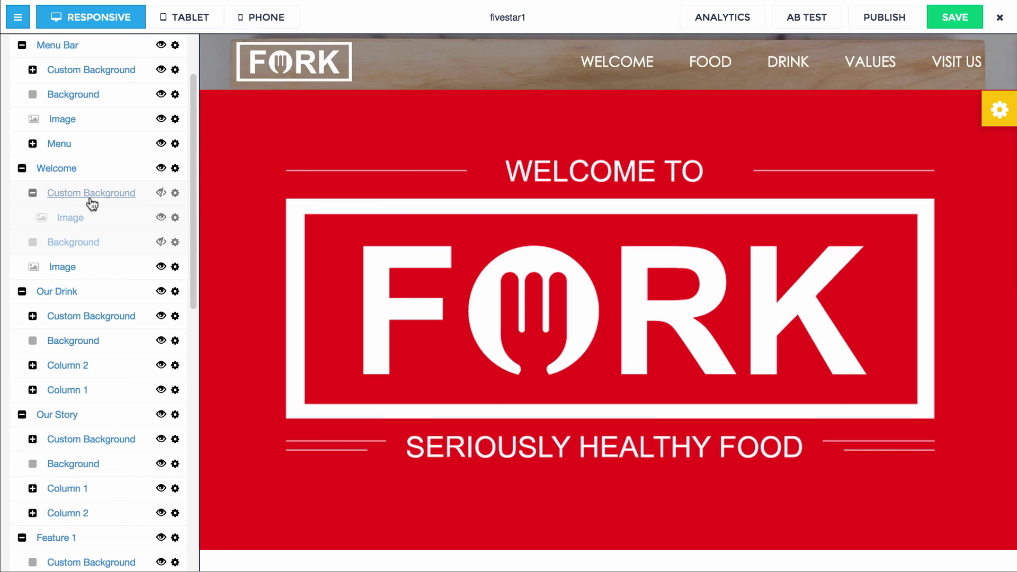
pyautogui.click(226, 555)
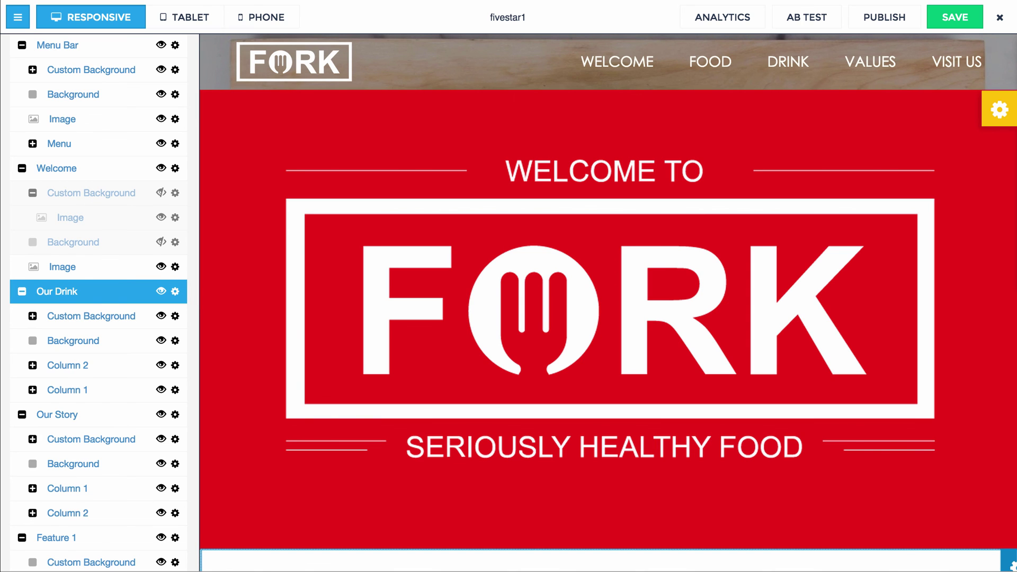